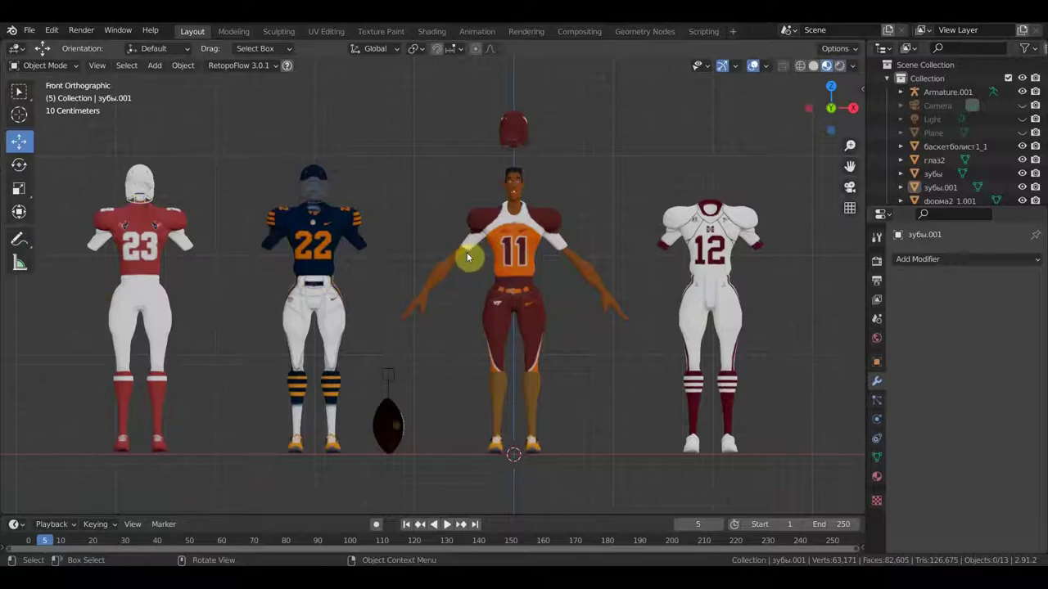
# Orbit around the uniform lineup, then return to a zoomed front view.
pyautogui.moveTo(463, 254)
pyautogui.mouseDown(button='middle')
pyautogui.moveTo(519, 268)
pyautogui.moveTo(522, 254)
pyautogui.mouseUp(button='middle')
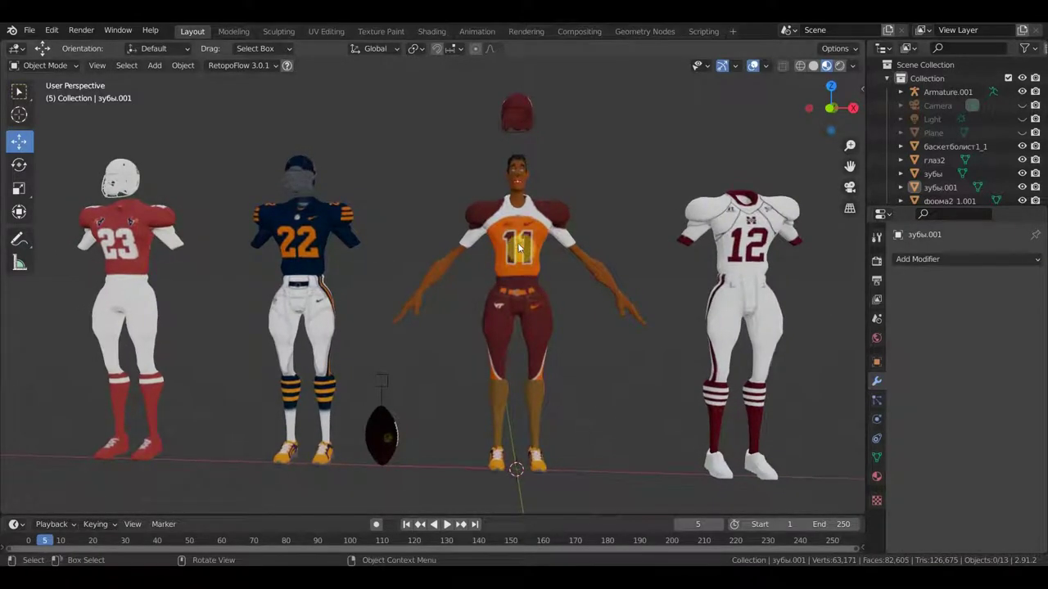
pyautogui.moveTo(420, 244)
pyautogui.mouseDown(button='middle')
pyautogui.moveTo(364, 257)
pyautogui.moveTo(386, 260)
pyautogui.mouseUp(button='middle')
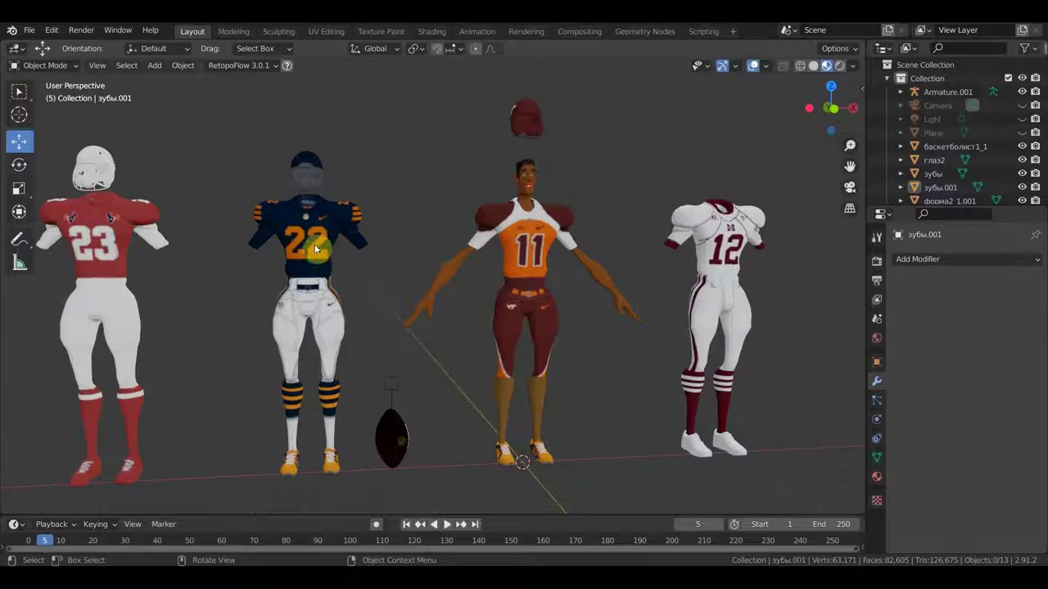
pyautogui.moveTo(312, 251)
pyautogui.mouseDown(button='middle')
pyautogui.moveTo(380, 255)
pyautogui.moveTo(325, 256)
pyautogui.mouseUp(button='middle')
pyautogui.press('KP_1')
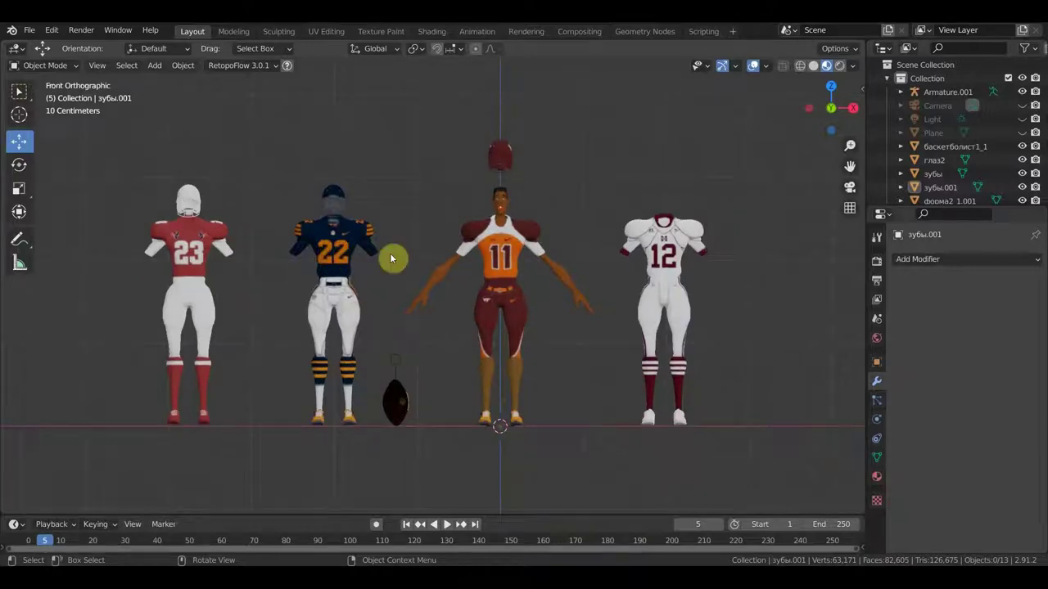
pyautogui.keyDown('shift'); pyautogui.moveTo(491, 270); pyautogui.dragTo(474, 262, button='middle'); pyautogui.keyUp('shift')
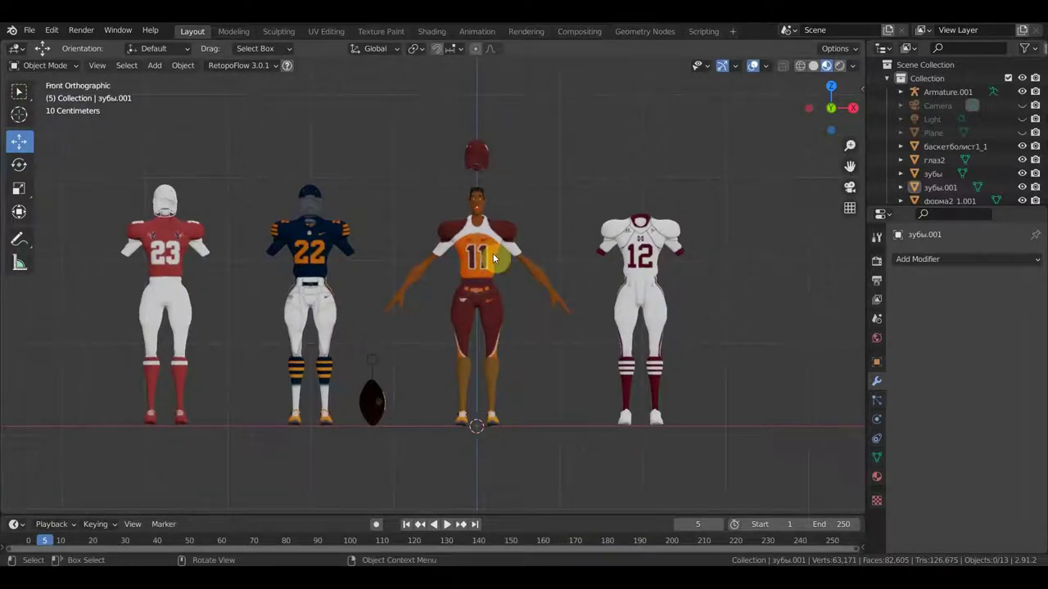
pyautogui.scroll(2, 493, 258)
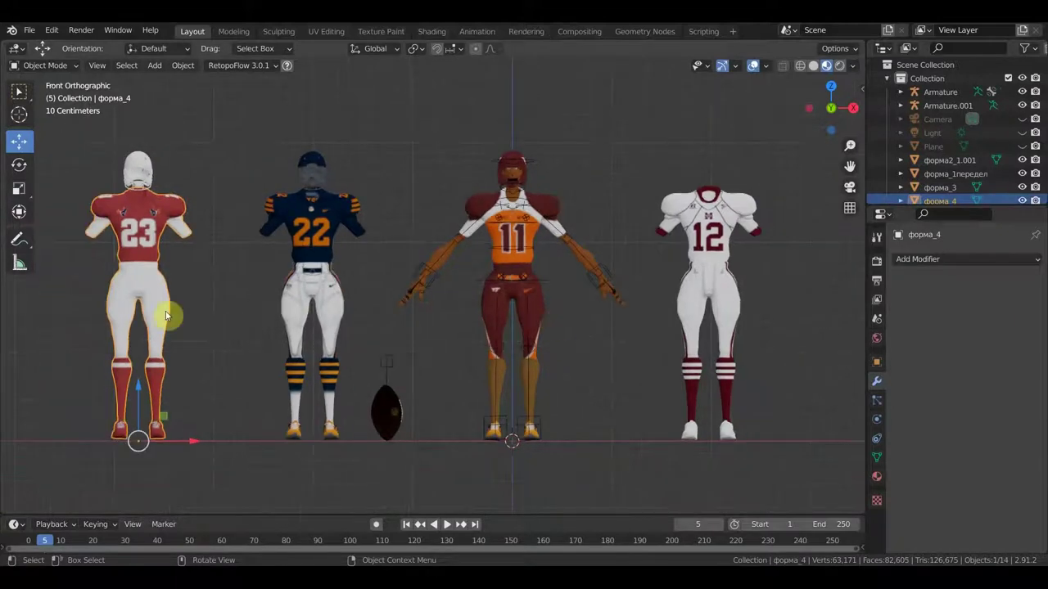
# Select the #11 player's armature and zoom in on its foot bones.
pyautogui.click(18, 91)
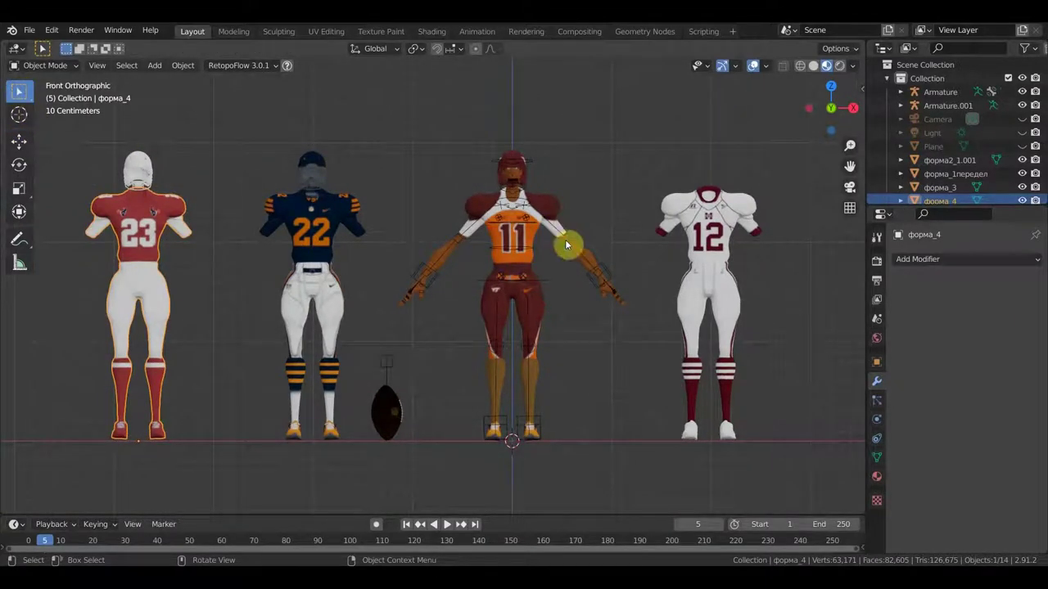
pyautogui.click(606, 273)
pyautogui.moveTo(585, 303)
pyautogui.mouseDown(button='middle')
pyautogui.moveTo(484, 370)
pyautogui.moveTo(440, 379)
pyautogui.mouseUp(button='middle')
pyautogui.scroll(2, 439, 379)
pyautogui.scroll(3, 422, 271)
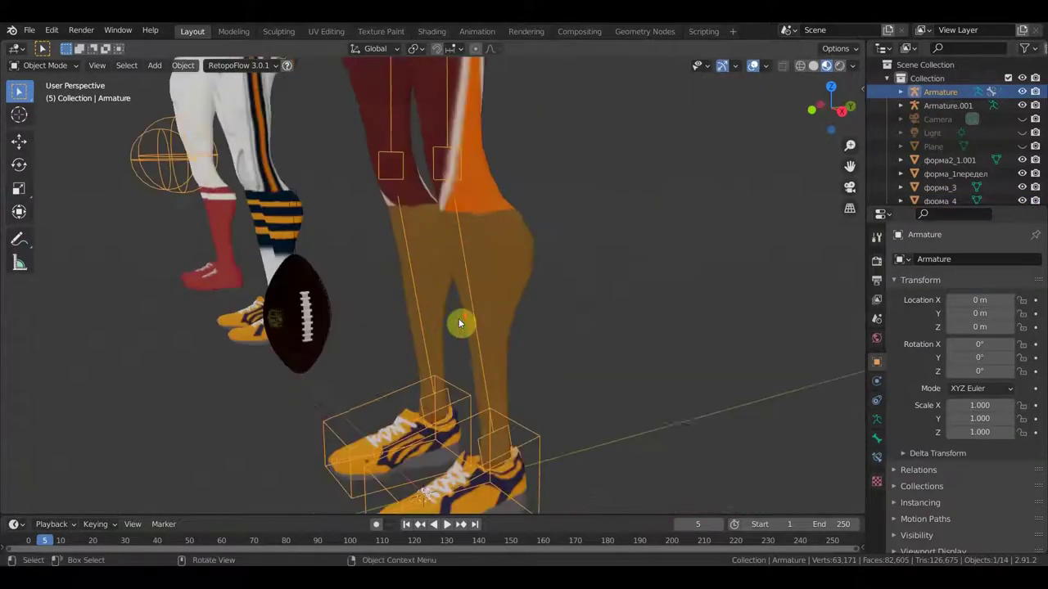
pyautogui.scroll(2, 461, 322)
pyautogui.scroll(1, 447, 241)
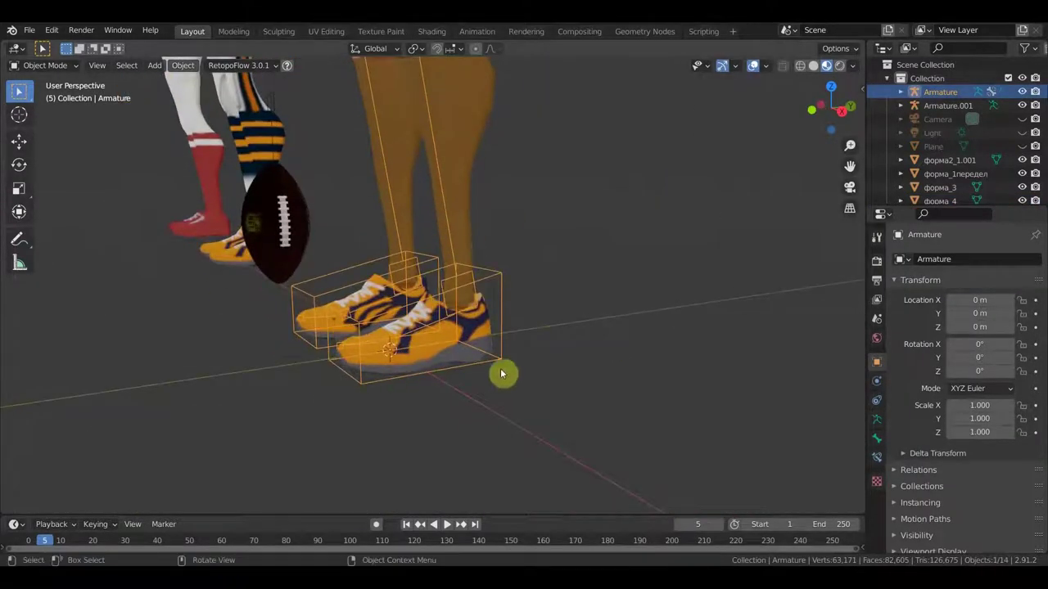
pyautogui.moveTo(405, 310)
pyautogui.mouseDown(button='middle')
pyautogui.moveTo(631, 335)
pyautogui.moveTo(512, 317)
pyautogui.mouseUp(button='middle')
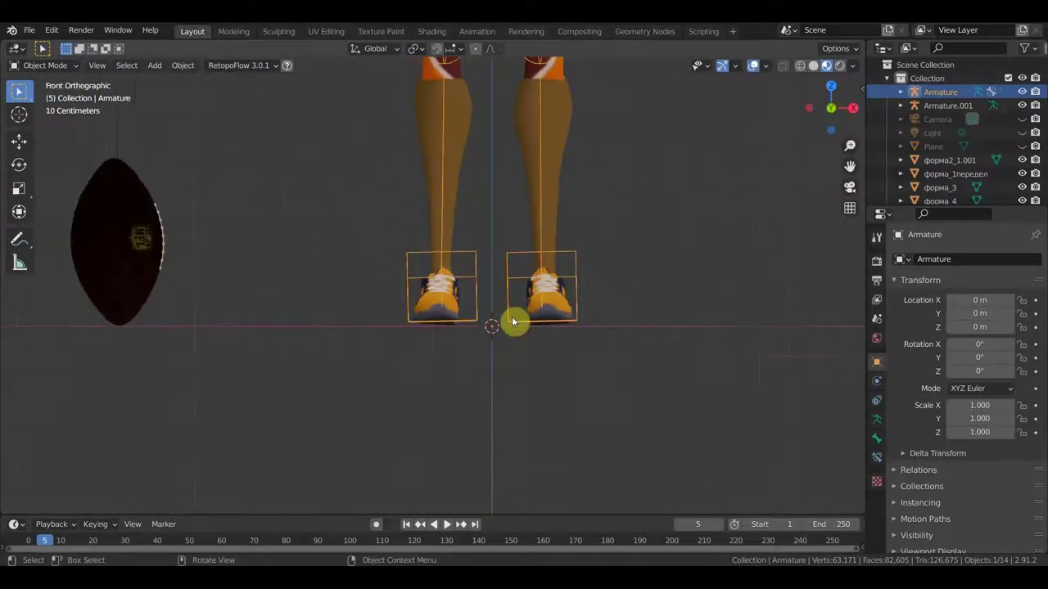
# Zoom back out and select the helmet on the #11 player's head.
pyautogui.scroll(-3, 527, 320)
pyautogui.scroll(-2, 538, 367)
pyautogui.scroll(-2, 537, 368)
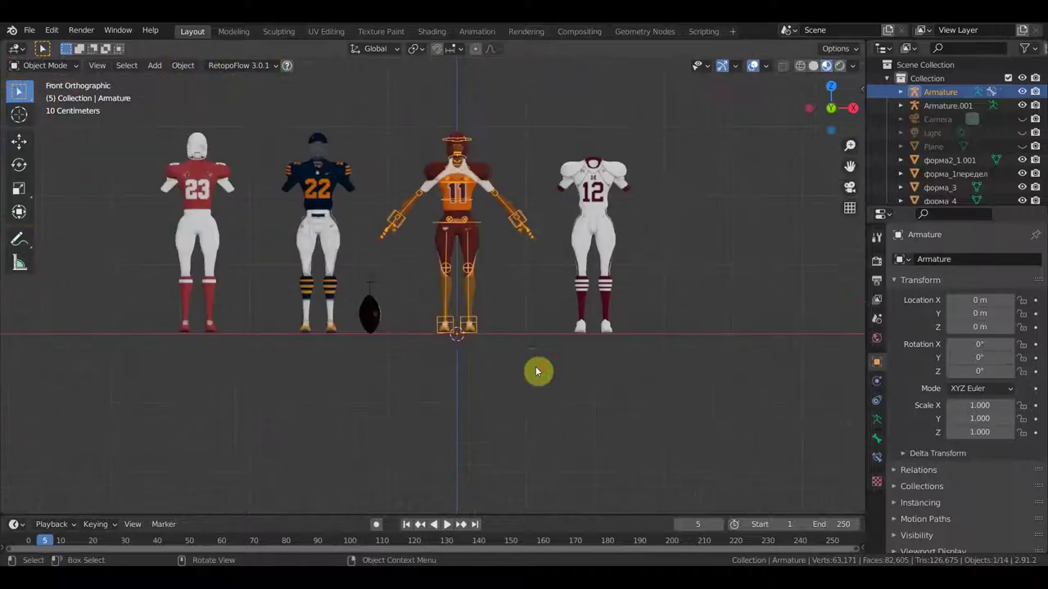
pyautogui.scroll(3, 495, 175)
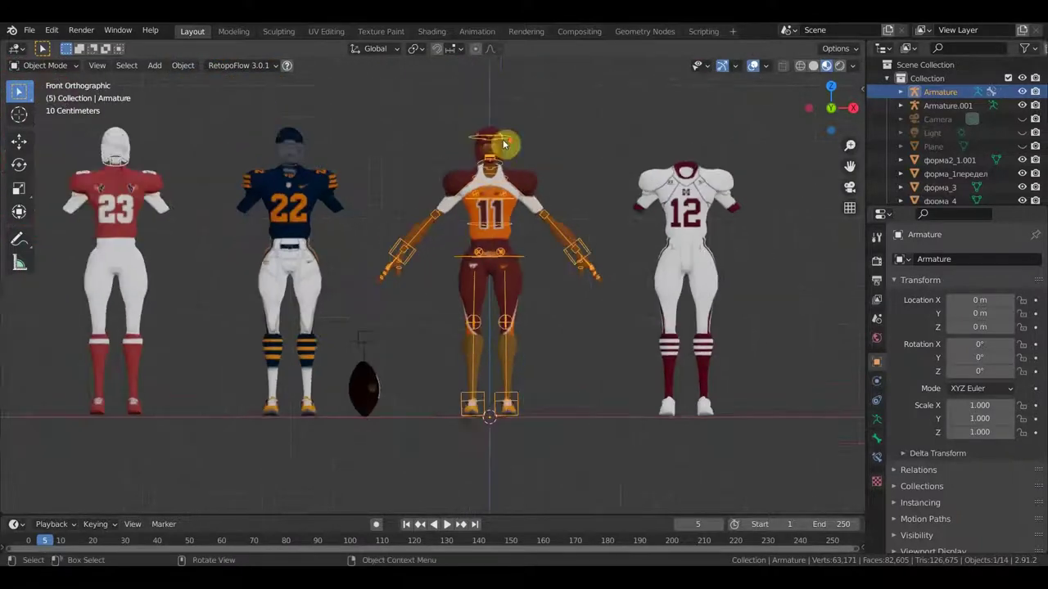
pyautogui.click(493, 133)
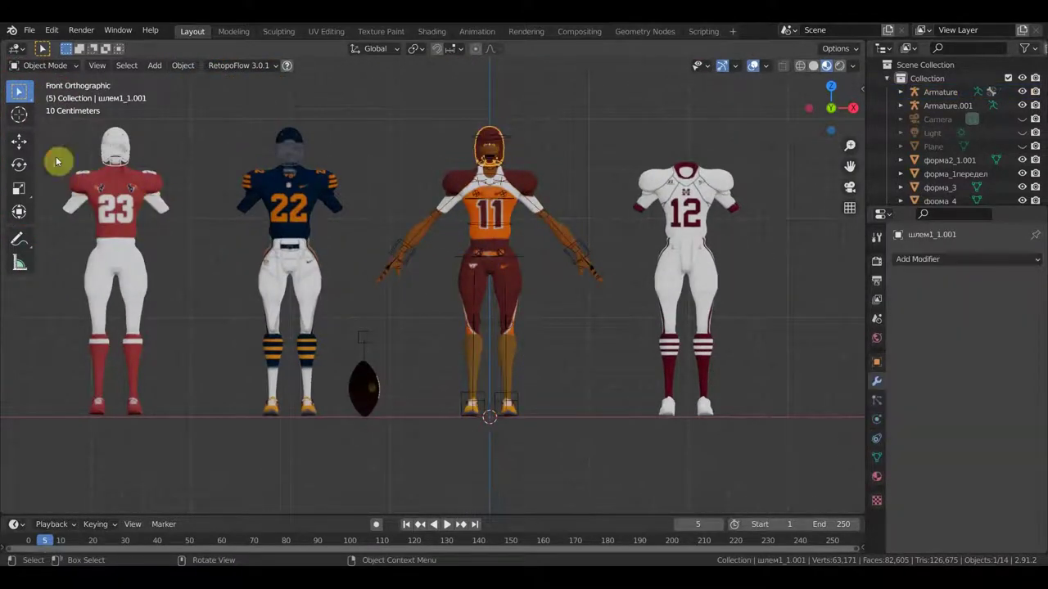
# Raise the #11, #22 and #23 helmets about 0.45–0.5 m along Z.
pyautogui.click(19, 141)
pyautogui.scroll(-1, 334, 164)
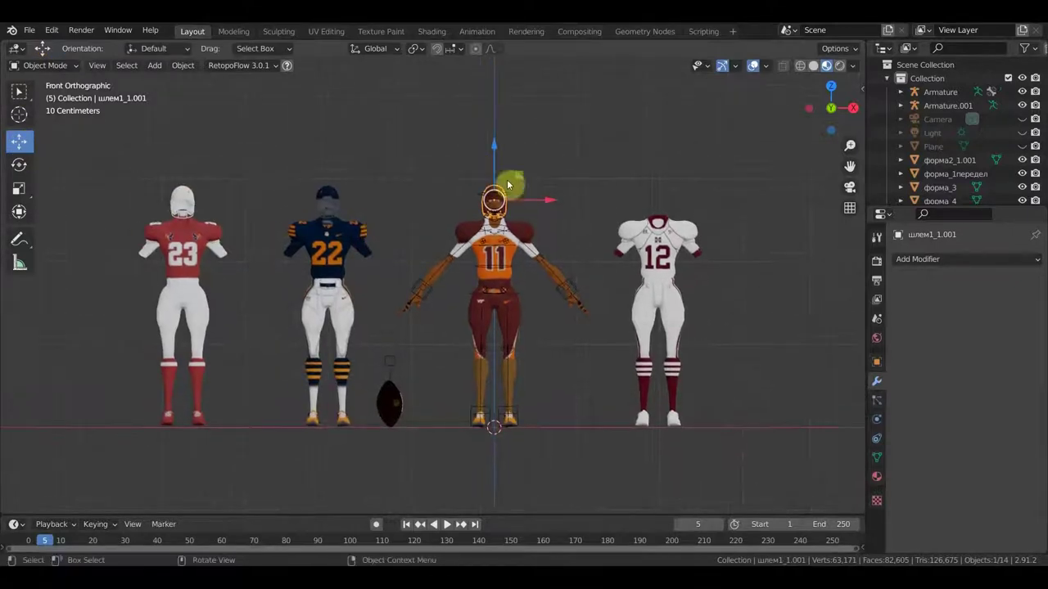
pyautogui.moveTo(542, 209)
pyautogui.mouseDown()
pyautogui.moveTo(711, 204)
pyautogui.moveTo(553, 192)
pyautogui.moveTo(493, 102)
pyautogui.mouseUp()
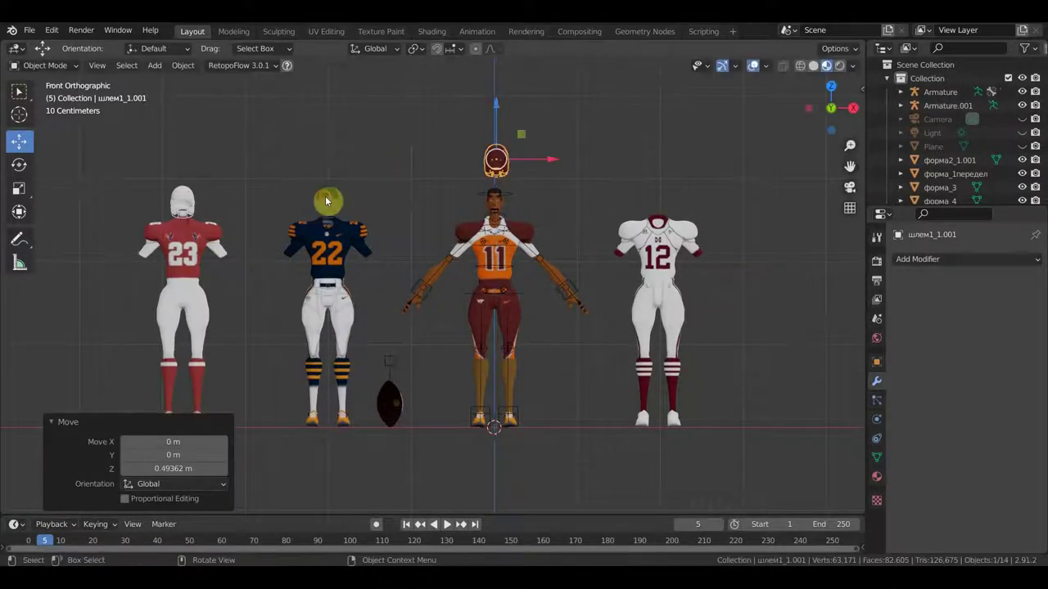
pyautogui.moveTo(343, 180); pyautogui.dragTo(325, 102)
pyautogui.click(182, 193)
pyautogui.moveTo(182, 373)
pyautogui.mouseDown()
pyautogui.moveTo(191, 316)
pyautogui.moveTo(193, 328)
pyautogui.mouseUp()
# Orbit to check the raised helmets, reframe the front view, and select the #11 uniform.
pyautogui.moveTo(194, 327)
pyautogui.mouseDown(button='middle')
pyautogui.moveTo(327, 314)
pyautogui.moveTo(463, 324)
pyautogui.moveTo(472, 351)
pyautogui.moveTo(497, 253)
pyautogui.moveTo(497, 276)
pyautogui.moveTo(507, 274)
pyautogui.moveTo(490, 254)
pyautogui.moveTo(440, 269)
pyautogui.moveTo(445, 318)
pyautogui.mouseUp(button='middle')
pyautogui.scroll(2, 377, 299)
pyautogui.moveTo(378, 314); pyautogui.dragTo(435, 320, button='middle')
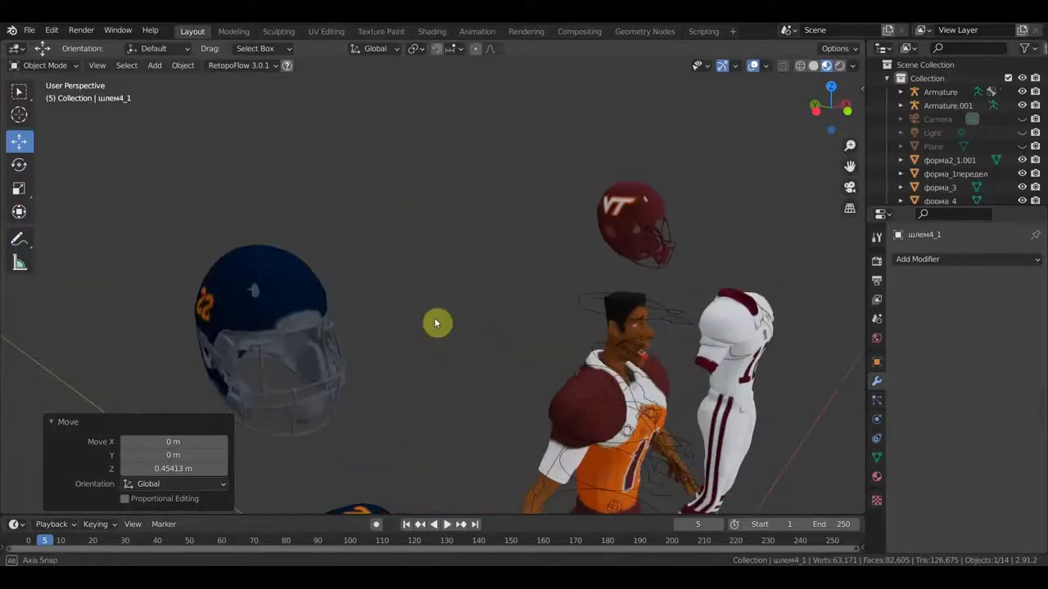
pyautogui.moveTo(526, 280)
pyautogui.mouseDown(button='middle')
pyautogui.moveTo(420, 328)
pyautogui.moveTo(536, 313)
pyautogui.moveTo(379, 314)
pyautogui.moveTo(396, 312)
pyautogui.moveTo(504, 210)
pyautogui.moveTo(498, 240)
pyautogui.moveTo(475, 241)
pyautogui.mouseUp(button='middle')
pyautogui.scroll(-2, 500, 202)
pyautogui.scroll(2, 503, 182)
pyautogui.scroll(2, 479, 283)
pyautogui.moveTo(477, 277)
pyautogui.mouseDown(button='middle')
pyautogui.moveTo(498, 278)
pyautogui.moveTo(433, 303)
pyautogui.moveTo(466, 272)
pyautogui.mouseUp(button='middle')
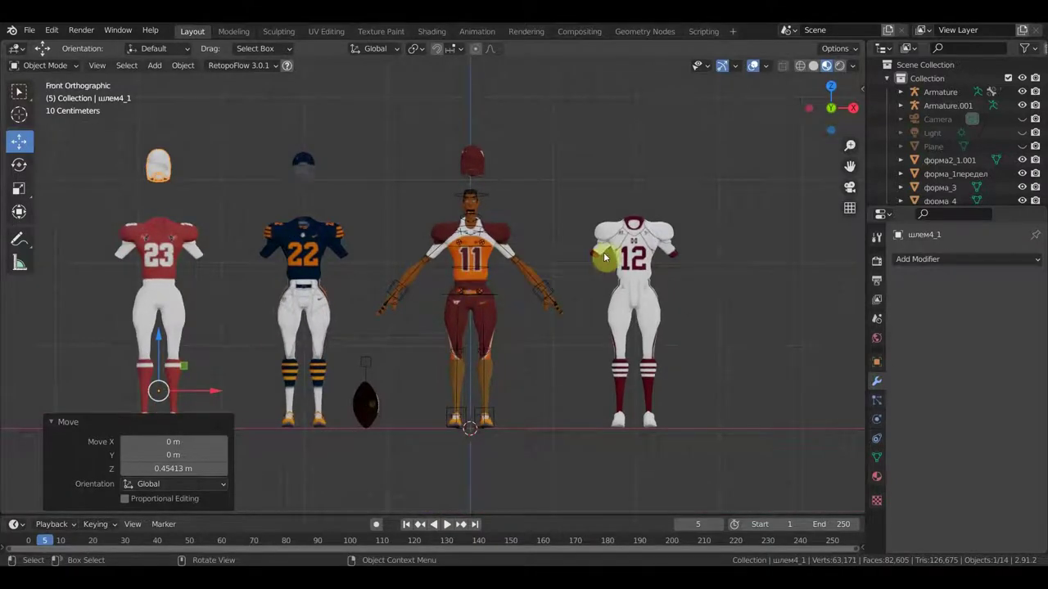
pyautogui.moveTo(357, 284)
pyautogui.keyDown('shift'); pyautogui.mouseDown(button='middle')
pyautogui.moveTo(420, 283)
pyautogui.moveTo(428, 311)
pyautogui.moveTo(331, 314)
pyautogui.mouseUp(button='middle'); pyautogui.keyUp('shift')
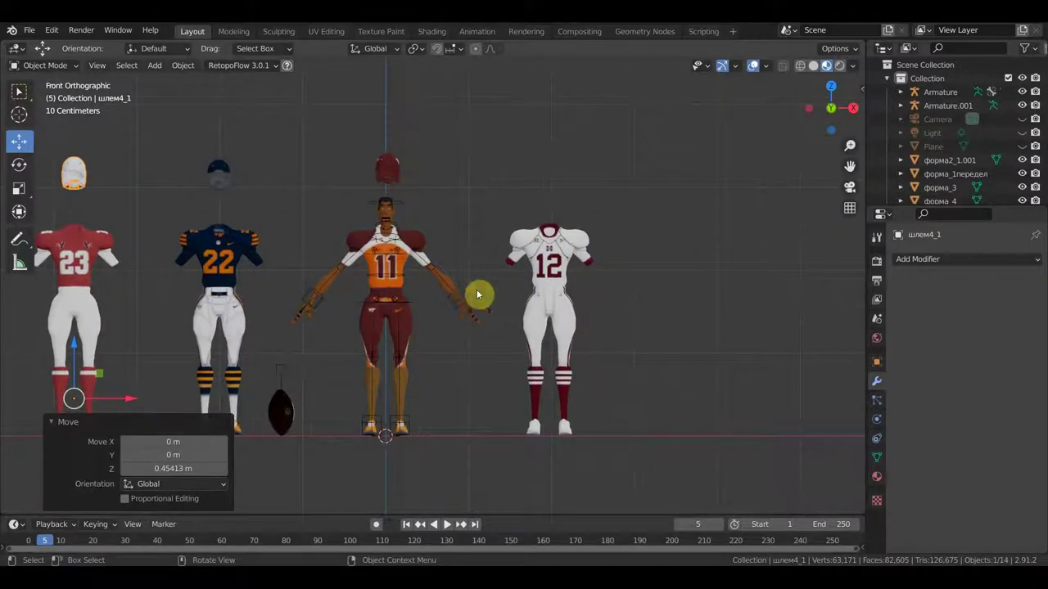
pyautogui.scroll(2, 480, 297)
pyautogui.click(408, 210)
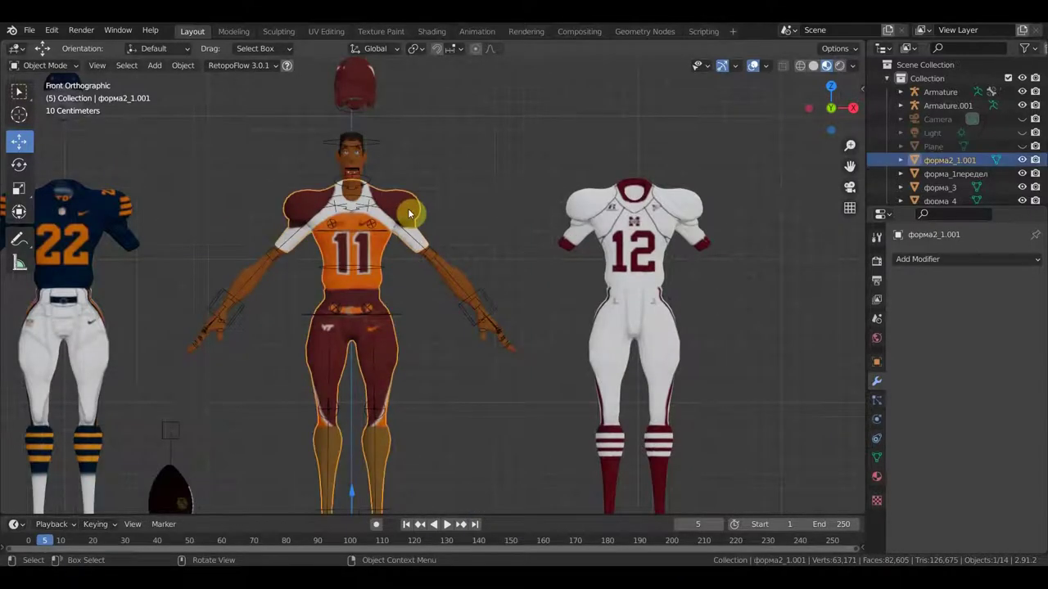
# Move the #11 uniform off to the right, trying the #12 uniform on the body before returning it.
pyautogui.scroll(-2, 409, 300)
pyautogui.moveTo(437, 463)
pyautogui.mouseDown()
pyautogui.moveTo(686, 461)
pyautogui.moveTo(767, 475)
pyautogui.mouseUp()
pyautogui.click(602, 339)
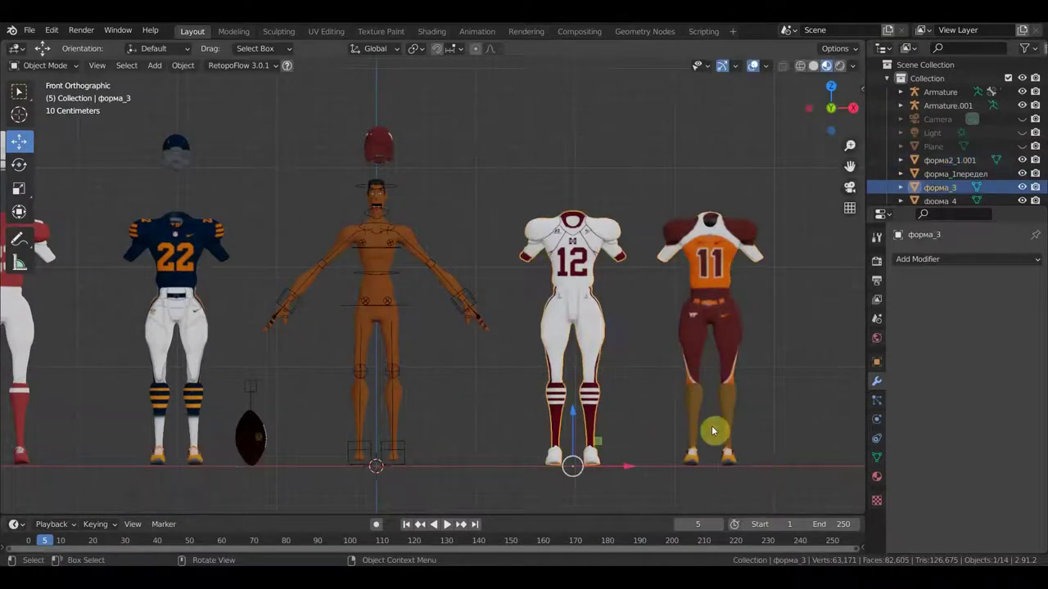
pyautogui.press('g')
pyautogui.press('x')
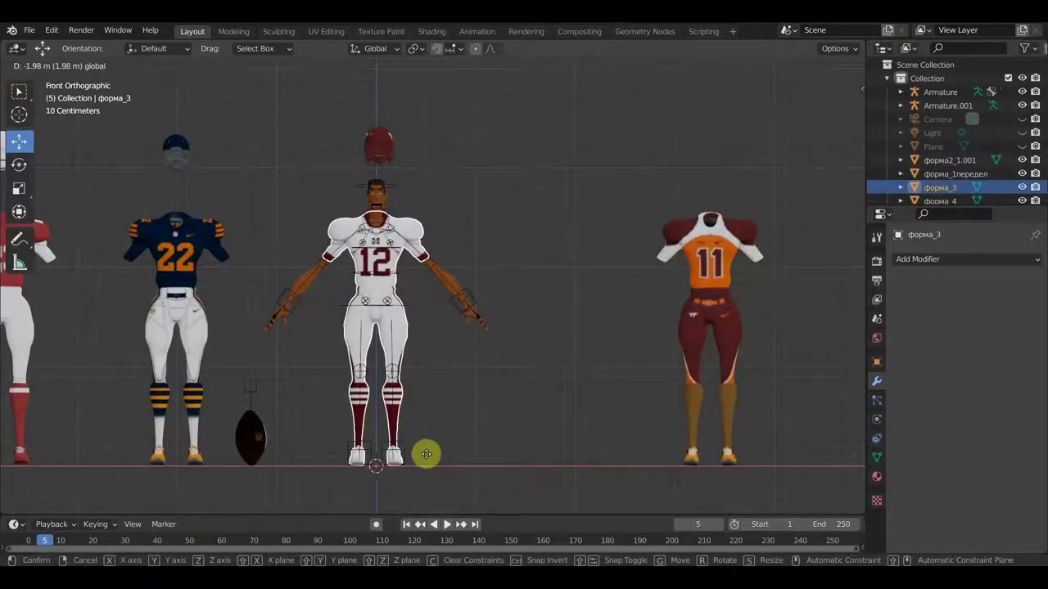
pyautogui.click(423, 455)
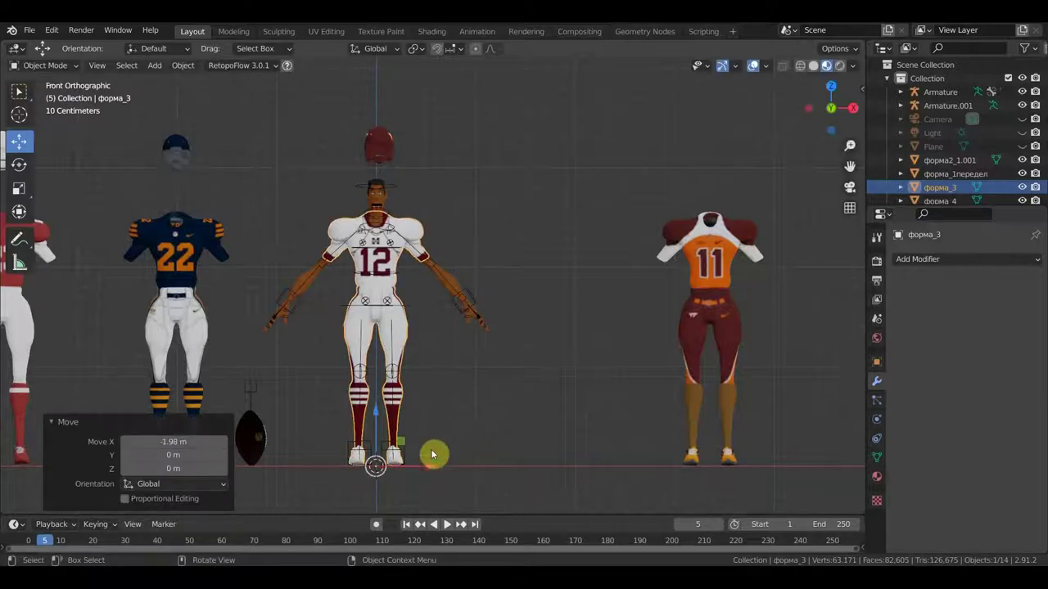
pyautogui.moveTo(433, 466); pyautogui.dragTo(611, 477)
pyautogui.click(611, 478)
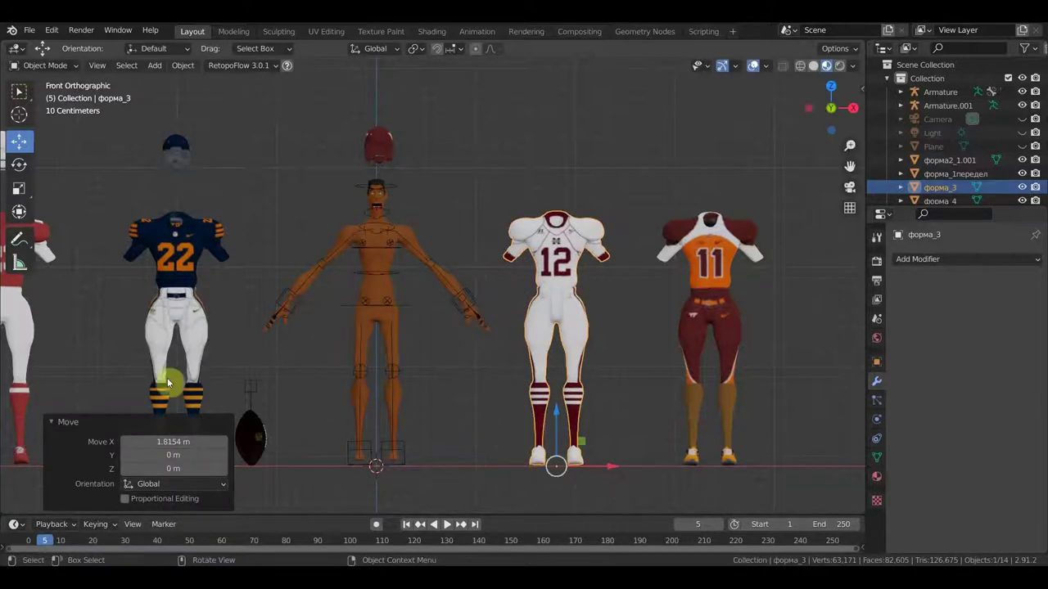
# Move the red #23 uniform onto the rigged body and start lowering its helmet.
pyautogui.click(39, 354)
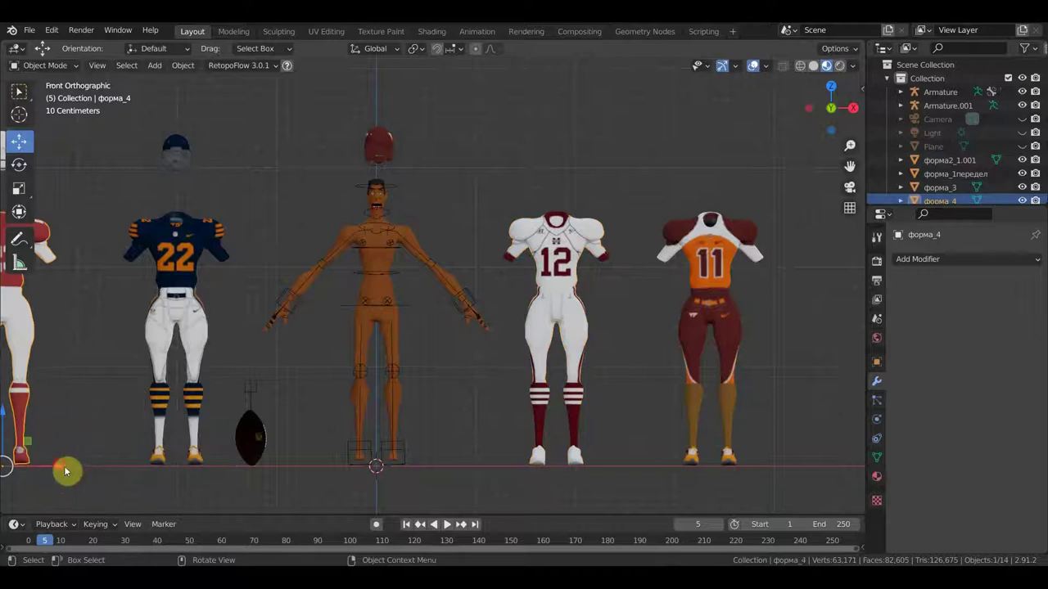
pyautogui.press('g')
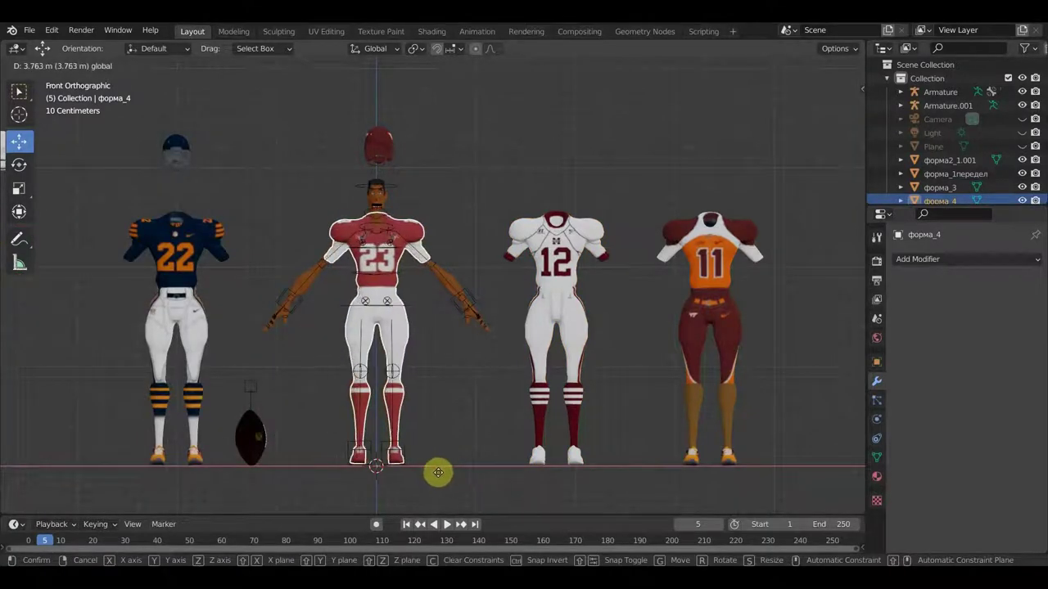
pyautogui.click(438, 472)
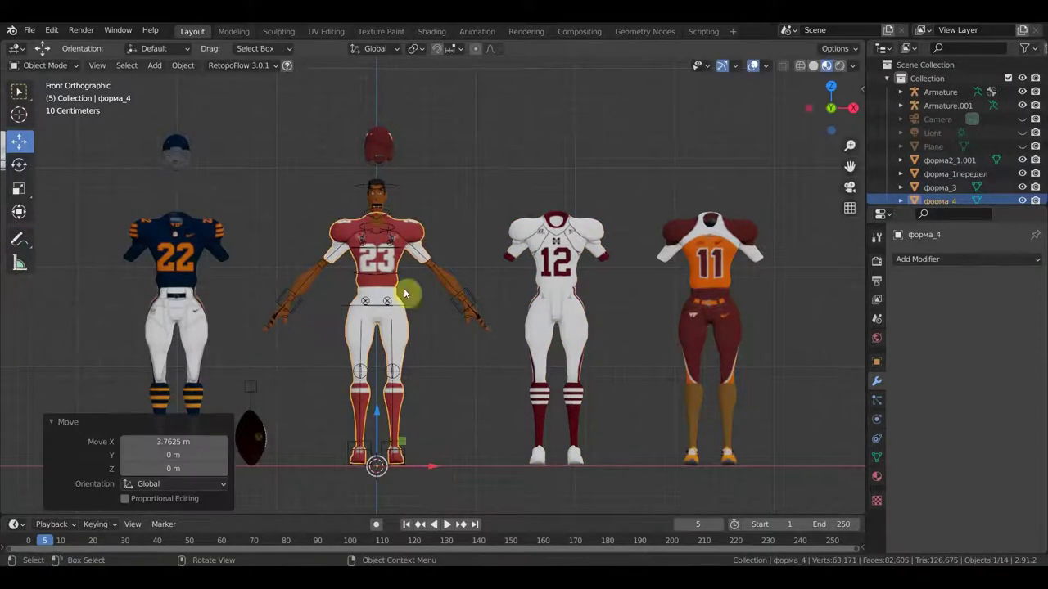
pyautogui.click(382, 156)
pyautogui.press('g')
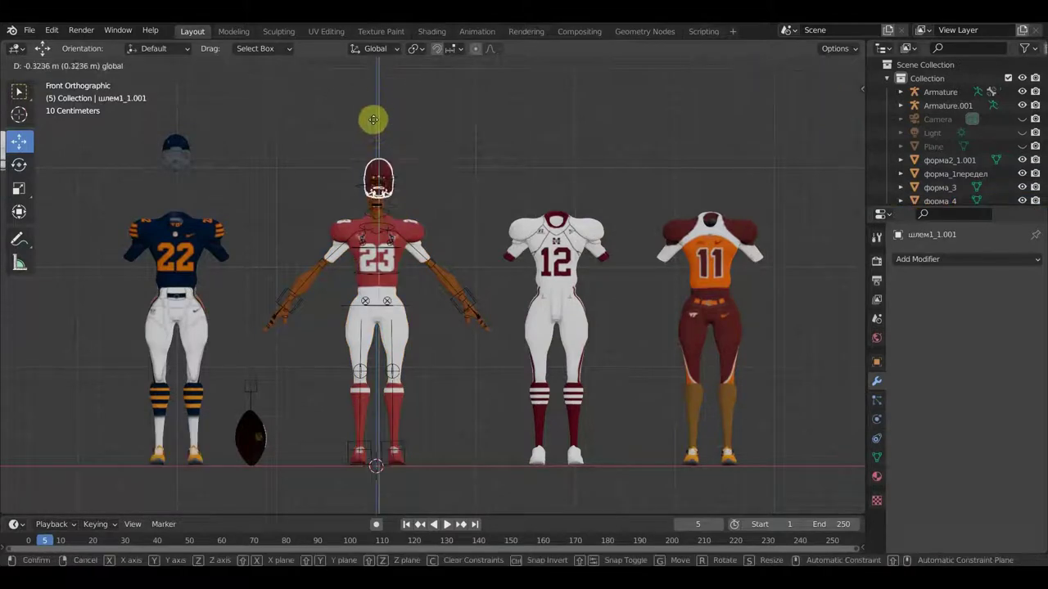
# Drop the helmet onto the #23 player's head and view the uniforms at an angle.
pyautogui.click(376, 146)
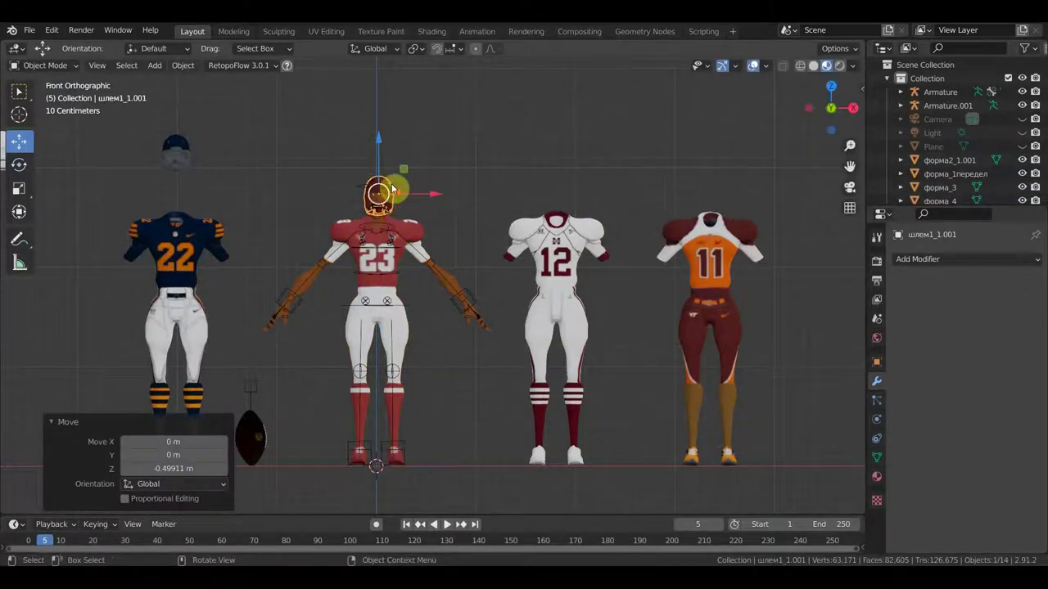
pyautogui.scroll(3, 393, 196)
pyautogui.moveTo(415, 222)
pyautogui.mouseDown(button='middle')
pyautogui.moveTo(556, 250)
pyautogui.moveTo(631, 236)
pyautogui.moveTo(592, 276)
pyautogui.moveTo(573, 229)
pyautogui.moveTo(505, 381)
pyautogui.moveTo(506, 319)
pyautogui.mouseUp(button='middle')
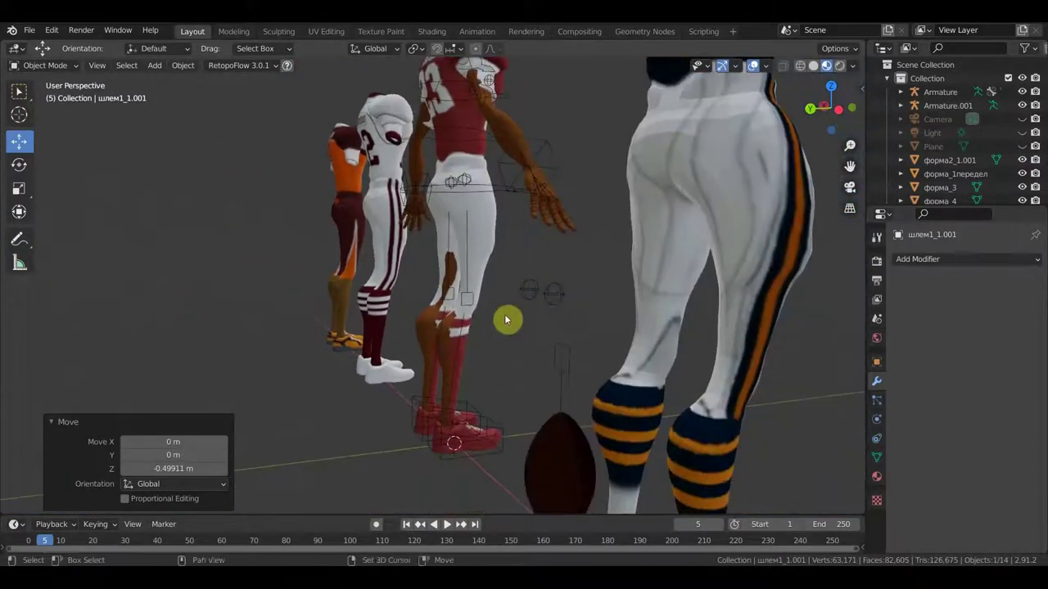
# Nudge the #23 uniform slightly along Y and X to fit the rigged body.
pyautogui.click(483, 261)
pyautogui.moveTo(402, 456); pyautogui.dragTo(386, 452)
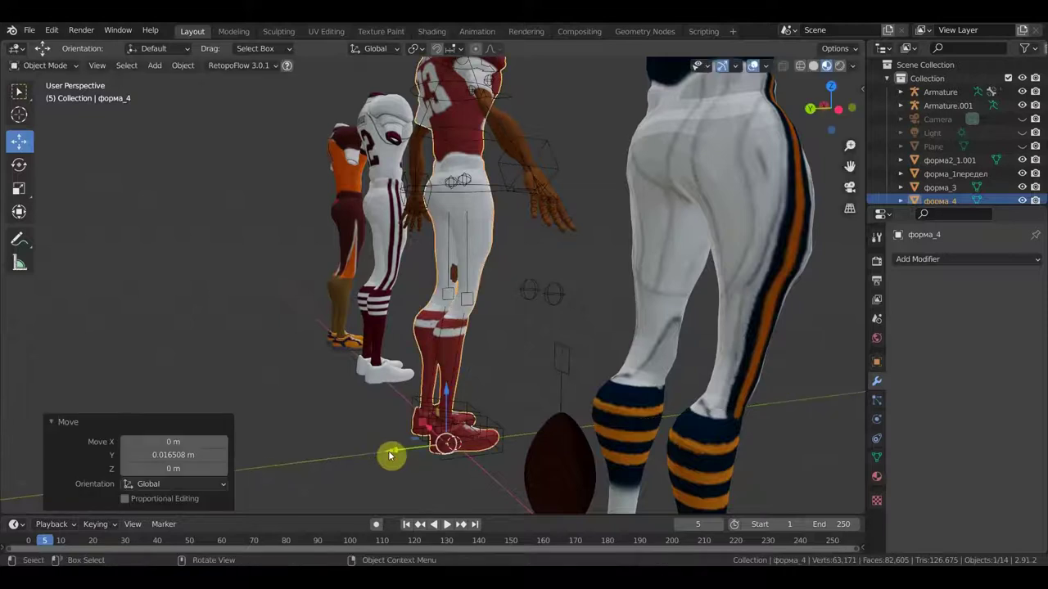
pyautogui.moveTo(386, 451); pyautogui.dragTo(557, 420, button='middle')
pyautogui.click(518, 436)
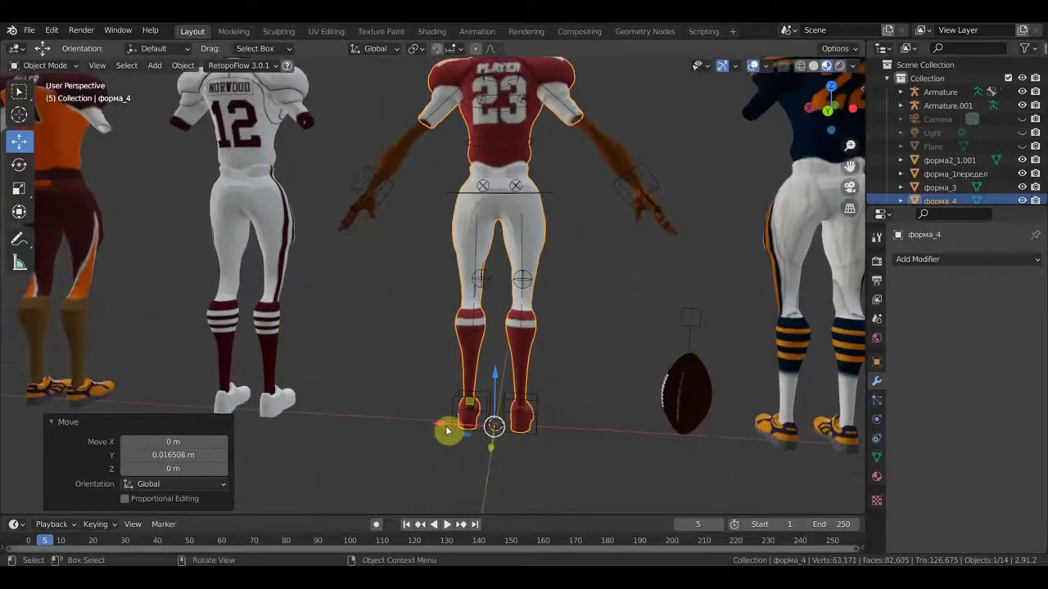
pyautogui.moveTo(440, 426); pyautogui.dragTo(446, 422)
pyautogui.moveTo(550, 367)
pyautogui.mouseDown(button='middle')
pyautogui.moveTo(466, 390)
pyautogui.moveTo(253, 376)
pyautogui.moveTo(356, 410)
pyautogui.mouseUp(button='middle')
# Zoom in on the players and select the helmet.
pyautogui.scroll(2, 403, 364)
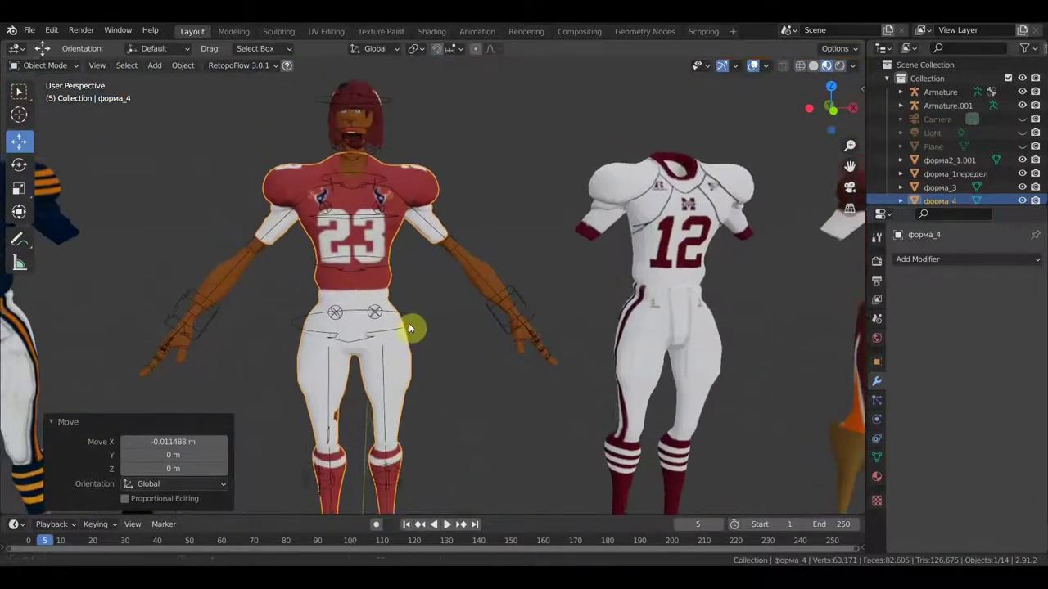
pyautogui.scroll(2, 415, 325)
pyautogui.scroll(2, 438, 360)
pyautogui.keyDown('shift'); pyautogui.scroll(-1, 450, 343); pyautogui.keyUp('shift')
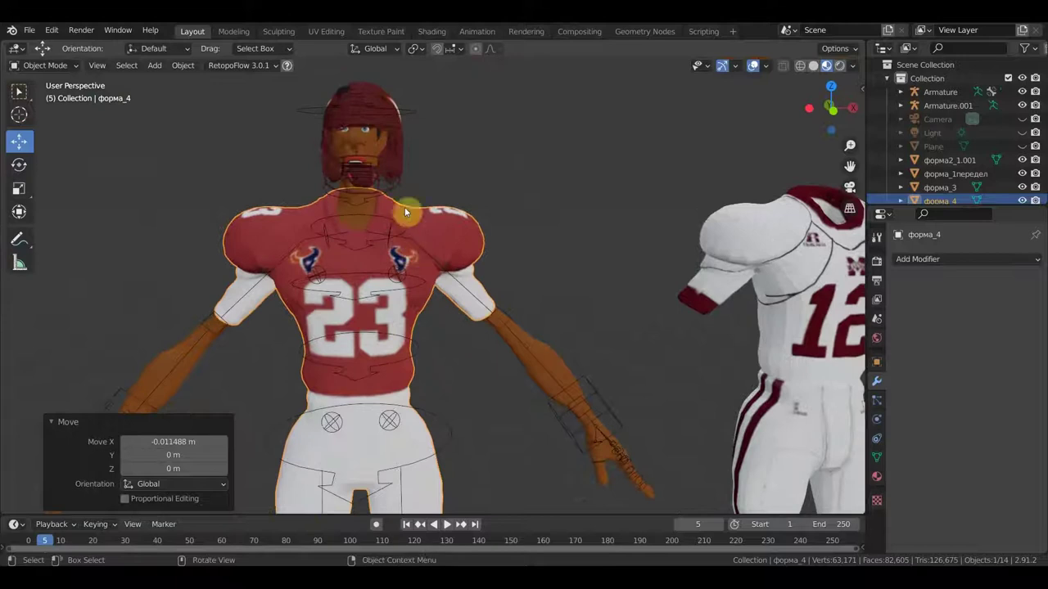
pyautogui.click(402, 158)
# Adjust the helmet's height on the #23 player's head, ending 0.001413 m up along Z.
pyautogui.moveTo(419, 138); pyautogui.dragTo(414, 138)
pyautogui.moveTo(363, 79); pyautogui.dragTo(358, 79)
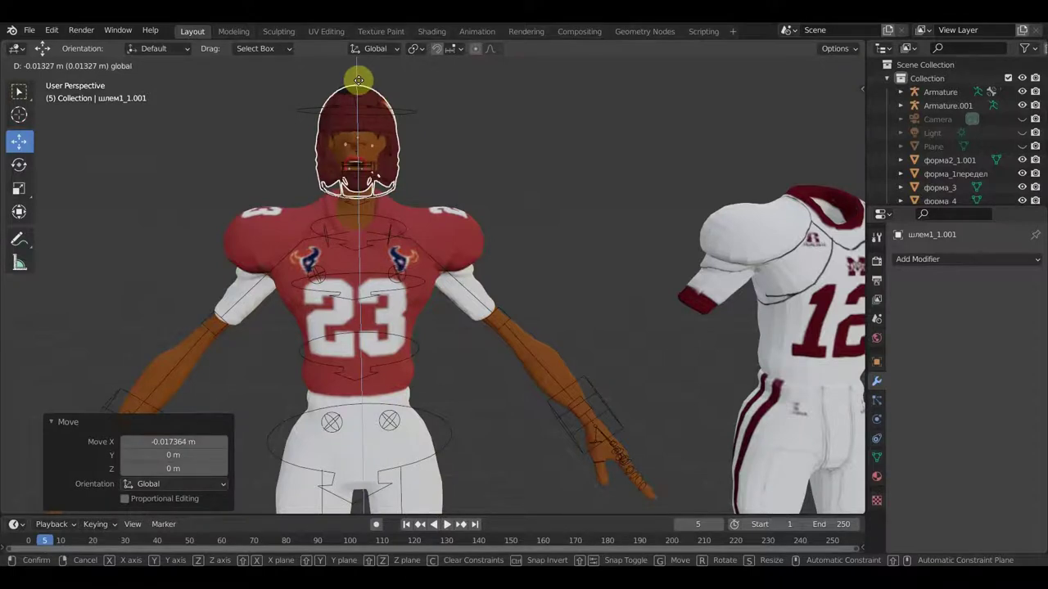
pyautogui.moveTo(359, 80); pyautogui.dragTo(357, 507)
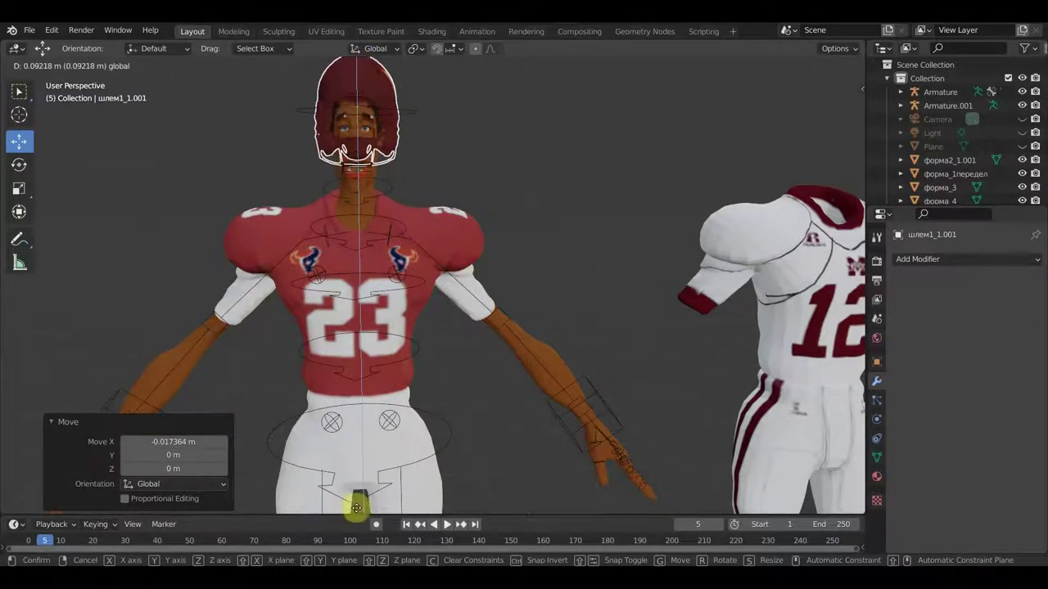
pyautogui.moveTo(357, 508); pyautogui.dragTo(352, 102)
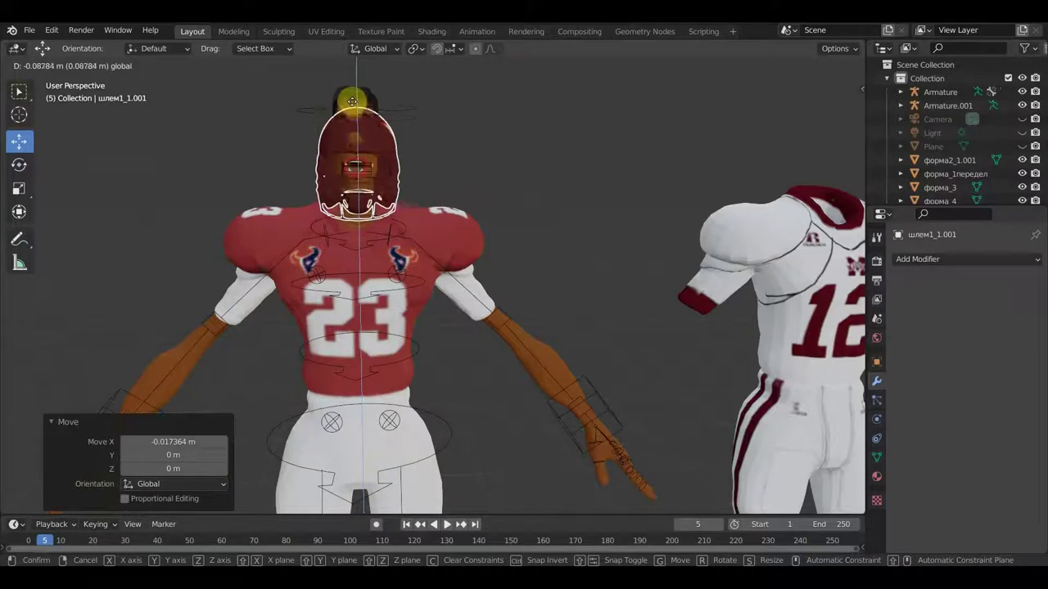
pyautogui.moveTo(352, 101)
pyautogui.mouseDown()
pyautogui.moveTo(363, 466)
pyautogui.moveTo(352, 73)
pyautogui.mouseUp()
# Check the helmet's fit on the torso from the side in Wireframe shading.
pyautogui.scroll(3, 496, 154)
pyautogui.moveTo(496, 154)
pyautogui.mouseDown(button='middle')
pyautogui.moveTo(510, 194)
pyautogui.moveTo(537, 197)
pyautogui.moveTo(554, 165)
pyautogui.moveTo(499, 199)
pyautogui.moveTo(557, 195)
pyautogui.mouseUp(button='middle')
pyautogui.scroll(-3, 554, 165)
pyautogui.scroll(3, 499, 199)
pyautogui.scroll(2, 400, 233)
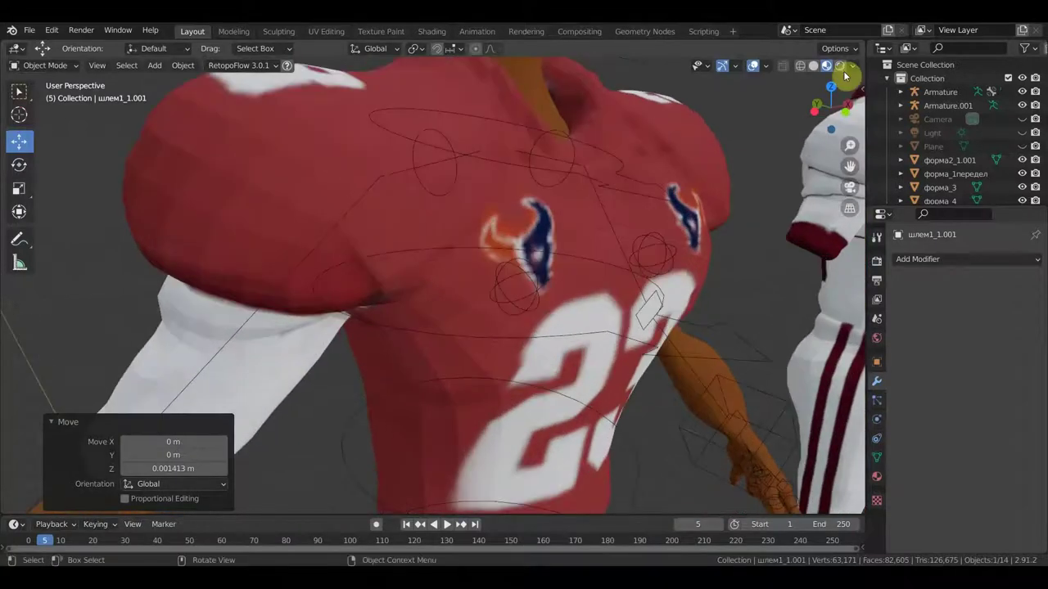
pyautogui.click(800, 66)
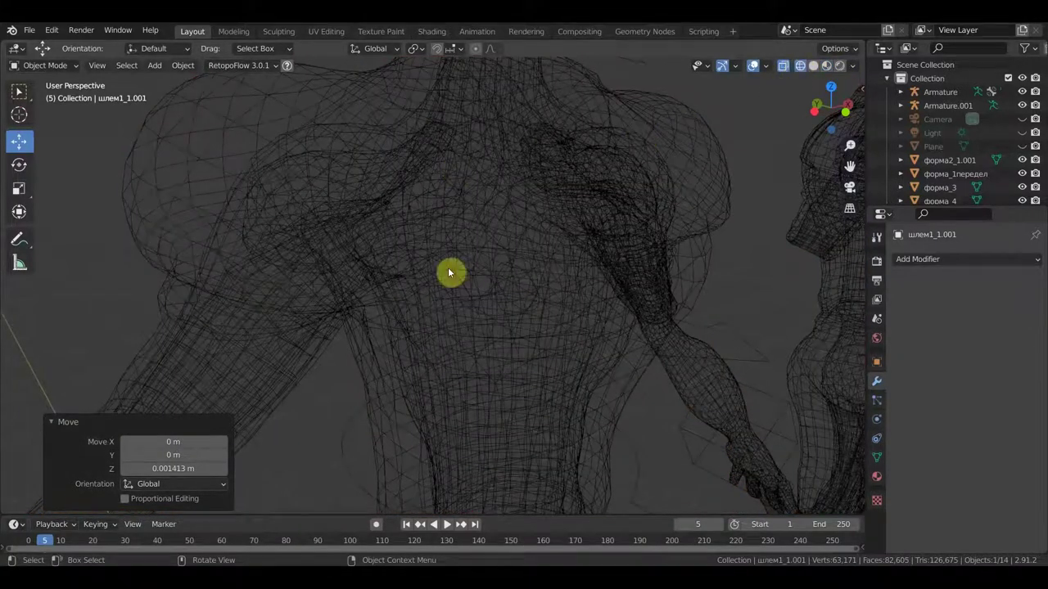
pyautogui.scroll(-2, 412, 250)
pyautogui.moveTo(582, 170); pyautogui.dragTo(530, 179, button='middle')
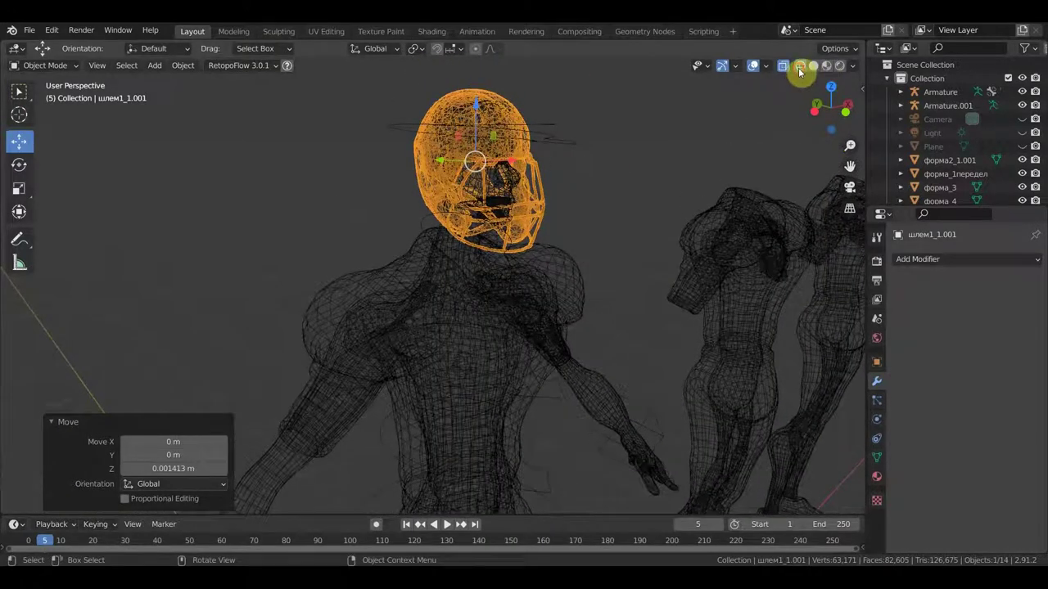
pyautogui.scroll(3, 492, 148)
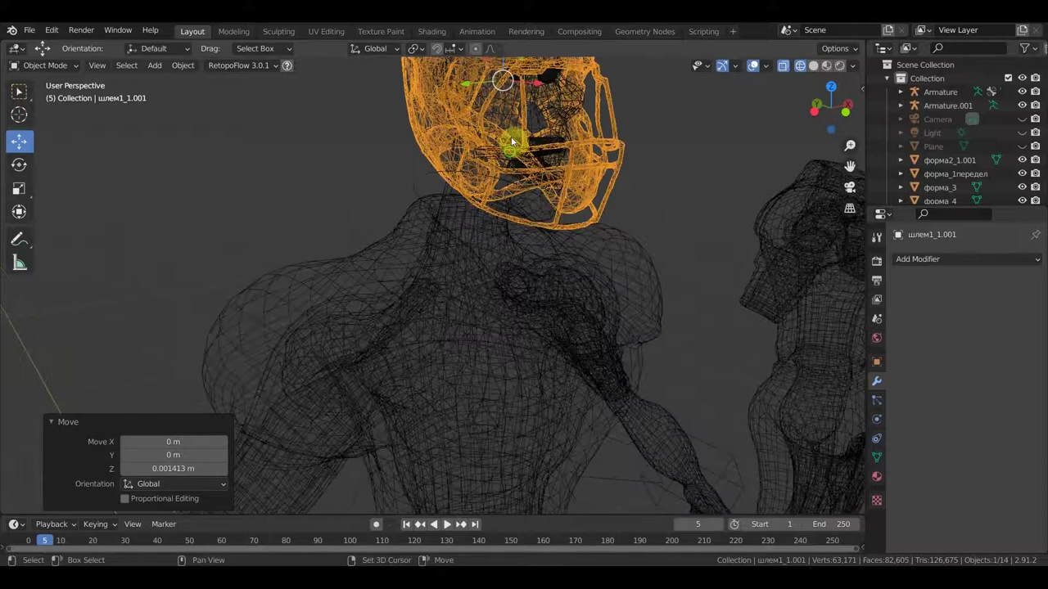
pyautogui.moveTo(510, 145); pyautogui.dragTo(506, 234, button='middle')
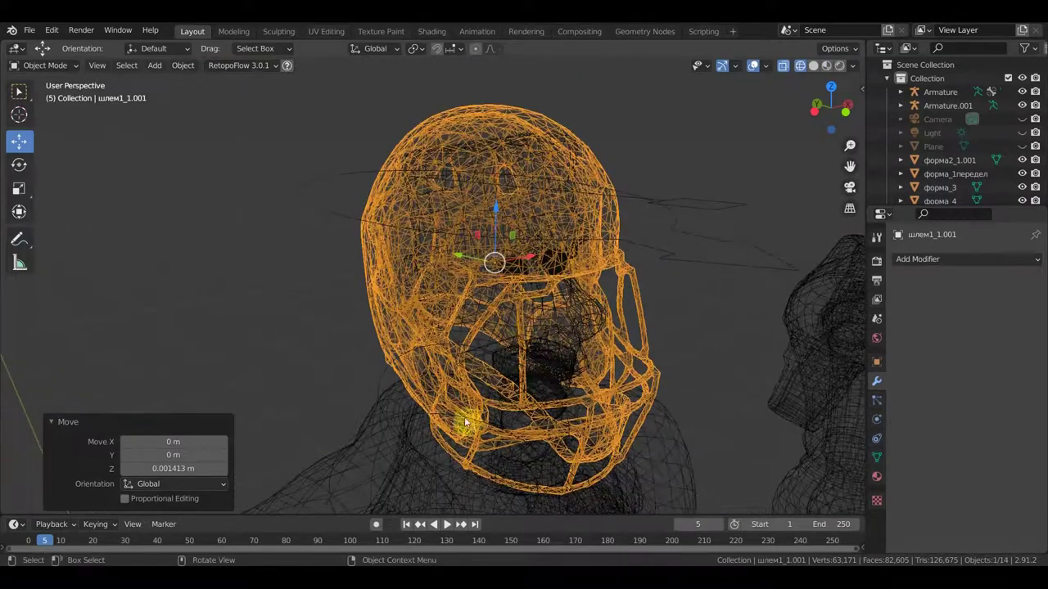
# Return to Solid shading and view the helmet above the torso.
pyautogui.click(816, 69)
pyautogui.scroll(-2, 597, 222)
pyautogui.moveTo(578, 227)
pyautogui.mouseDown(button='middle')
pyautogui.moveTo(571, 115)
pyautogui.moveTo(494, 262)
pyautogui.moveTo(516, 172)
pyautogui.mouseUp(button='middle')
pyautogui.scroll(2, 497, 222)
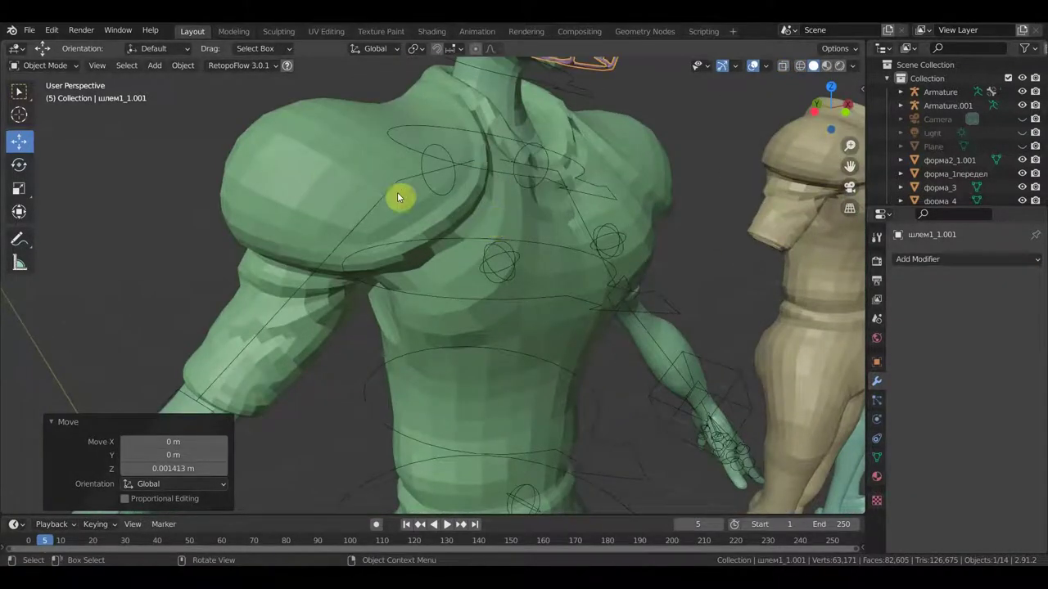
# Apply Shade Smooth to the #23 uniform and its helmet.
pyautogui.click(324, 169)
pyautogui.rightClick(324, 169)
pyautogui.click(325, 172)
pyautogui.moveTo(327, 173)
pyautogui.mouseDown(button='middle')
pyautogui.moveTo(385, 169)
pyautogui.moveTo(358, 321)
pyautogui.mouseUp(button='middle')
pyautogui.click(439, 169)
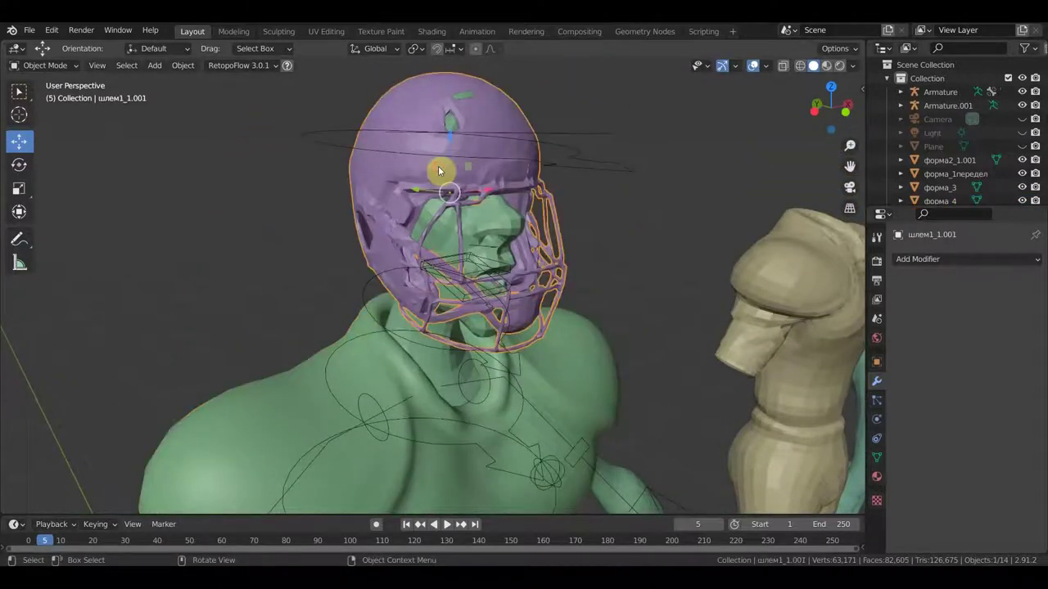
pyautogui.rightClick(438, 165)
pyautogui.click(436, 166)
# Switch to Material Preview and frame the three uniforms in front view.
pyautogui.moveTo(459, 214); pyautogui.dragTo(619, 187, button='middle')
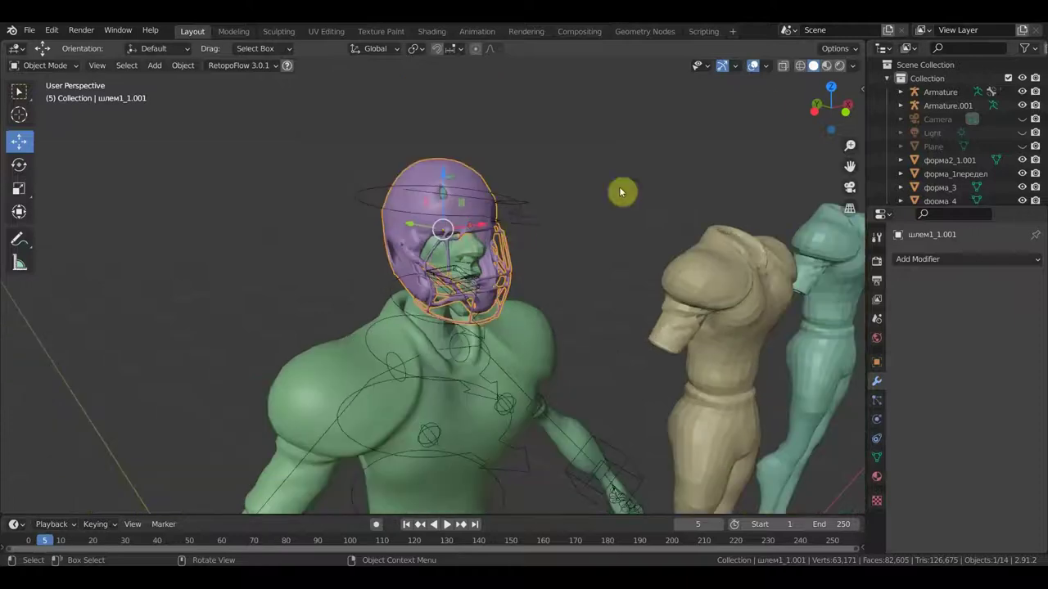
pyautogui.click(827, 67)
pyautogui.scroll(2, 584, 238)
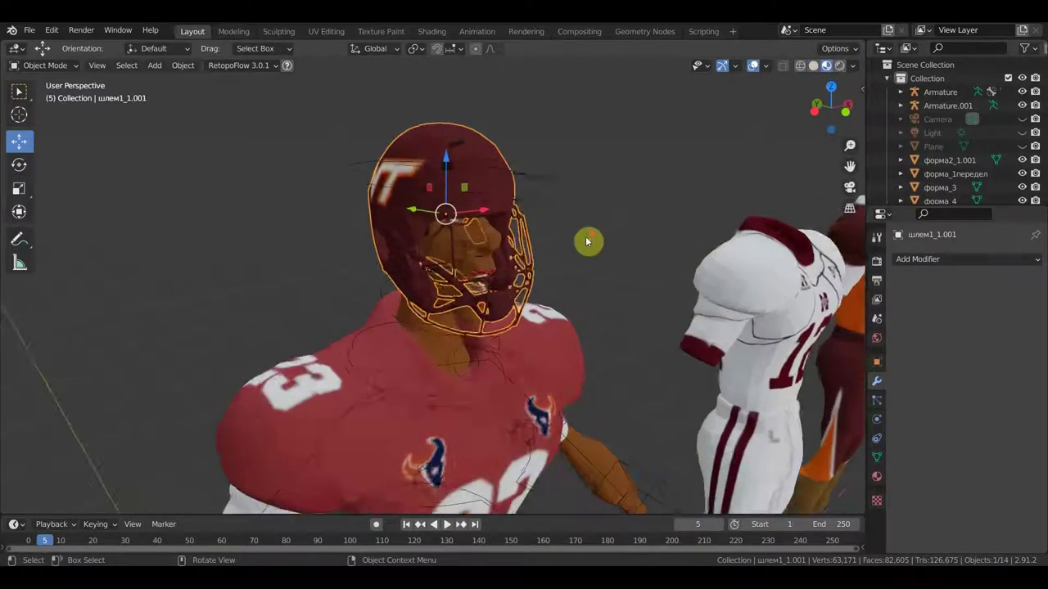
pyautogui.scroll(3, 585, 236)
pyautogui.keyDown('shift'); pyautogui.moveTo(585, 235); pyautogui.dragTo(606, 84, button='middle'); pyautogui.keyUp('shift')
pyautogui.scroll(-5, 578, 176)
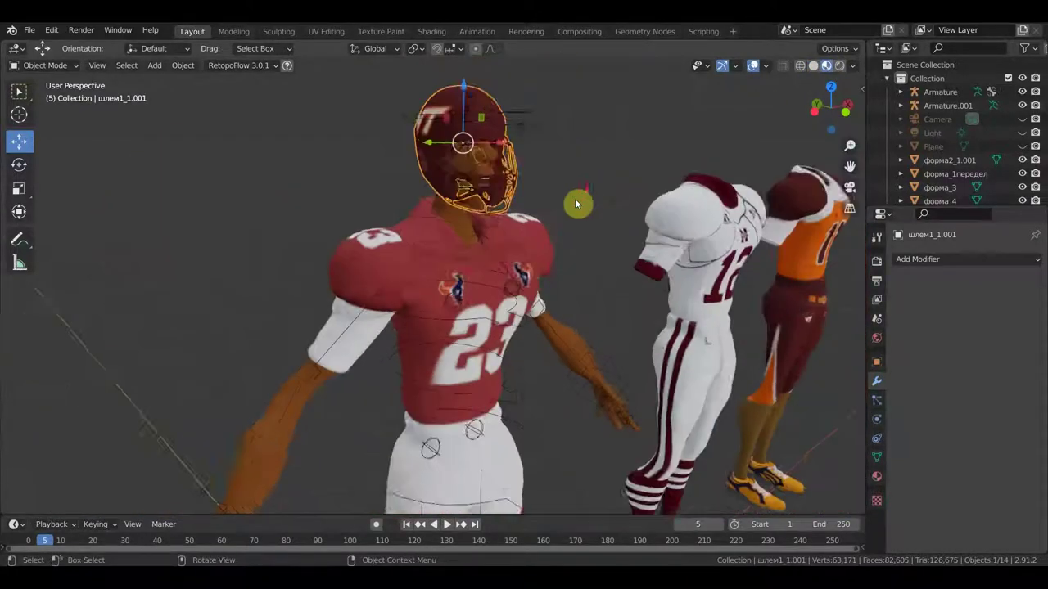
pyautogui.scroll(1, 523, 211)
pyautogui.press('KP_1')
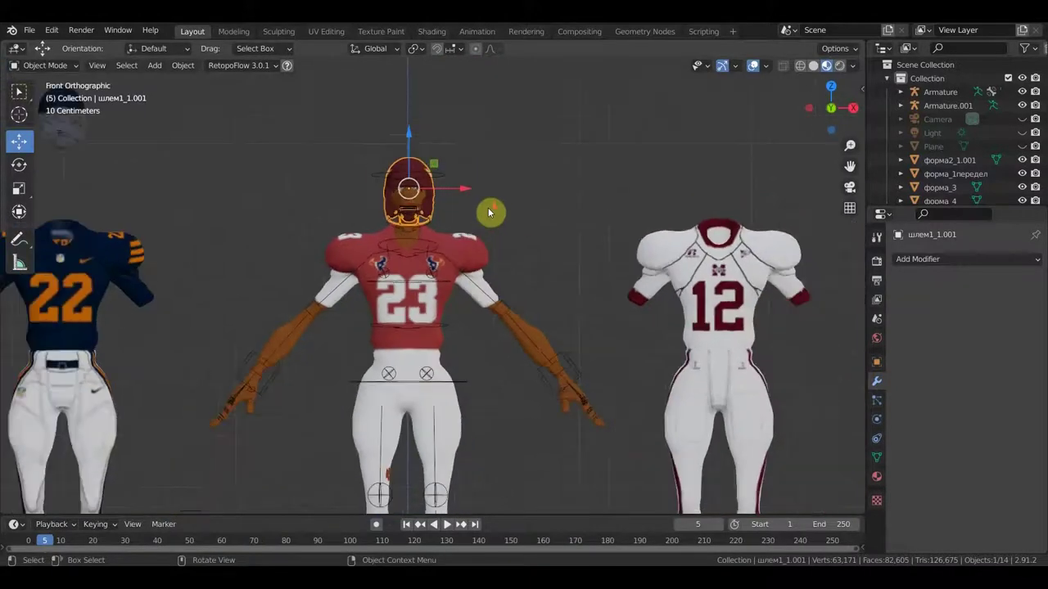
pyautogui.scroll(2, 507, 149)
pyautogui.keyDown('shift'); pyautogui.moveTo(503, 159); pyautogui.dragTo(512, 192, button='middle'); pyautogui.keyUp('shift')
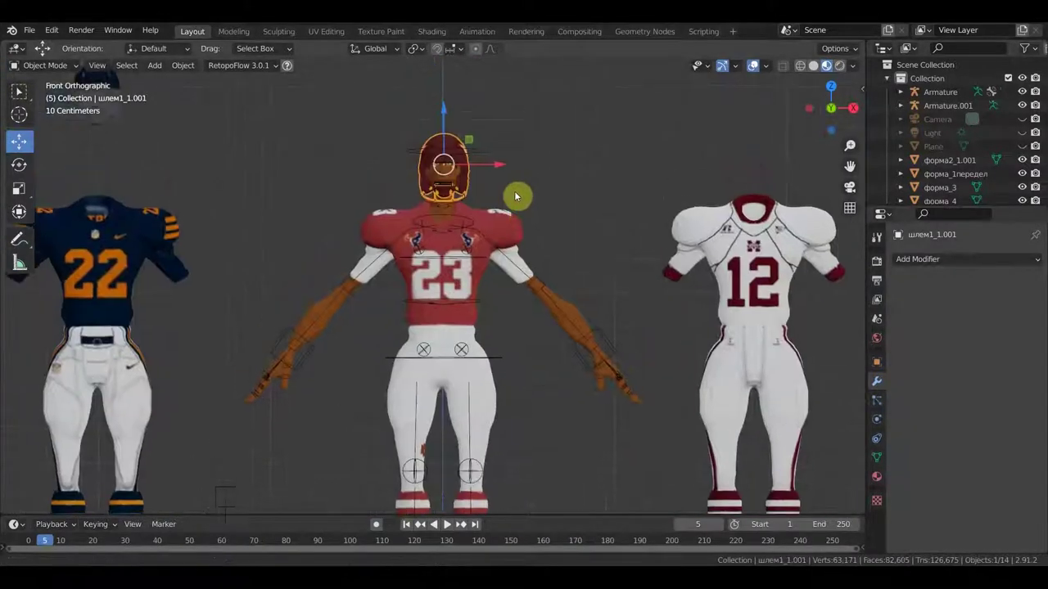
pyautogui.keyDown('shift'); pyautogui.moveTo(471, 236); pyautogui.dragTo(490, 266, button='middle'); pyautogui.keyUp('shift')
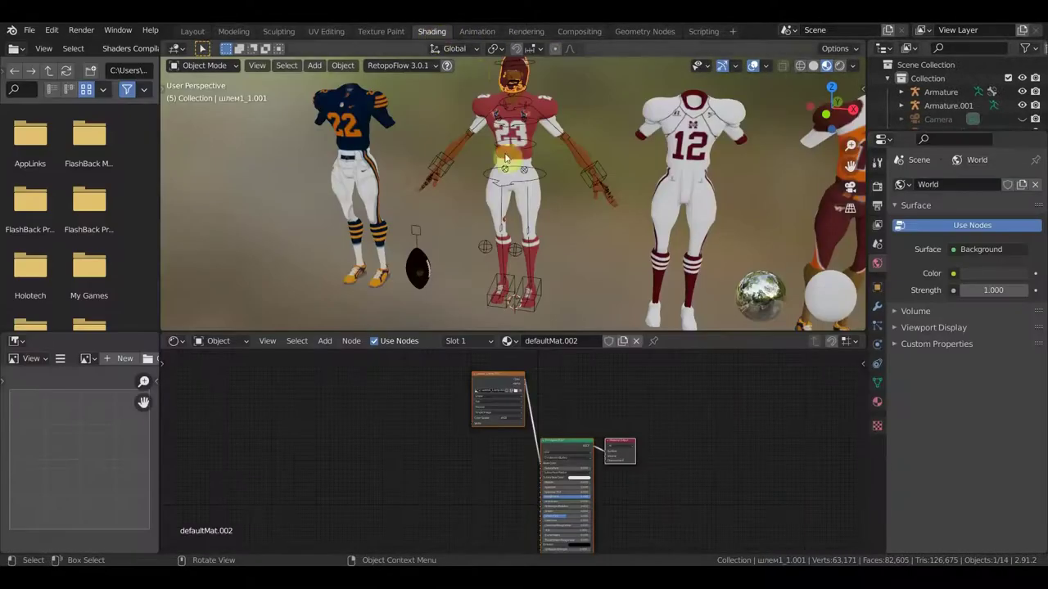
# Select the #23 jersey and move its Image Texture node down and left.
pyautogui.click(532, 131)
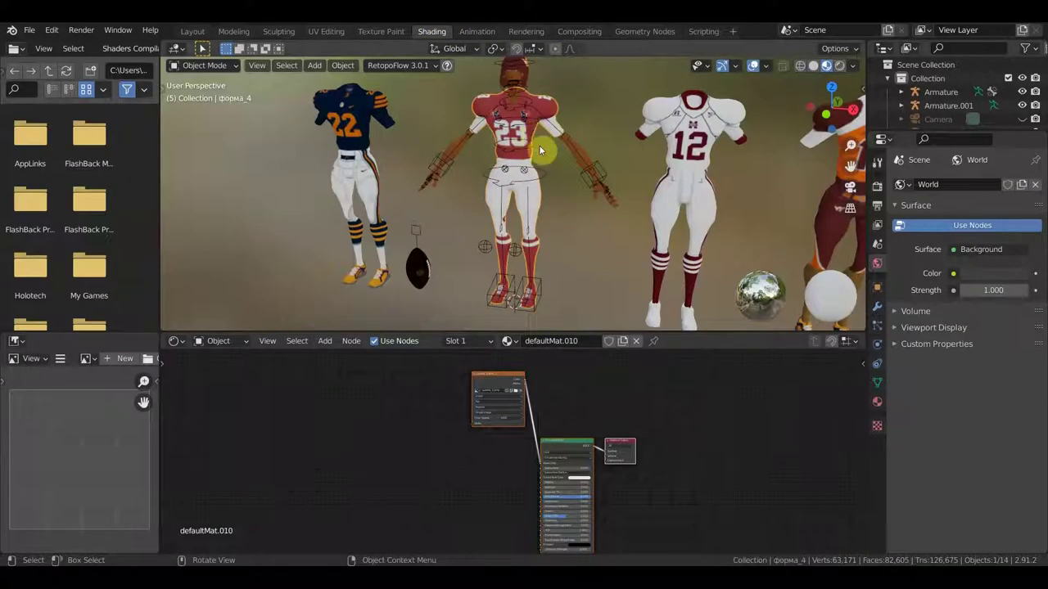
pyautogui.scroll(2, 541, 155)
pyautogui.moveTo(544, 168)
pyautogui.mouseDown(button='middle')
pyautogui.moveTo(530, 254)
pyautogui.moveTo(538, 264)
pyautogui.moveTo(562, 241)
pyautogui.mouseUp(button='middle')
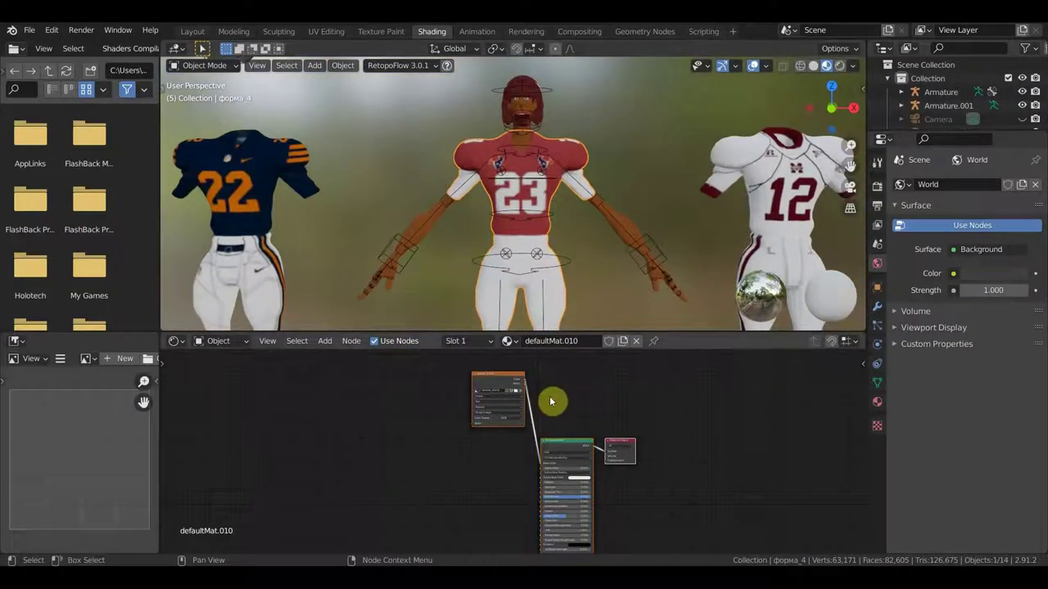
pyautogui.scroll(2, 555, 382)
pyautogui.scroll(-1, 559, 391)
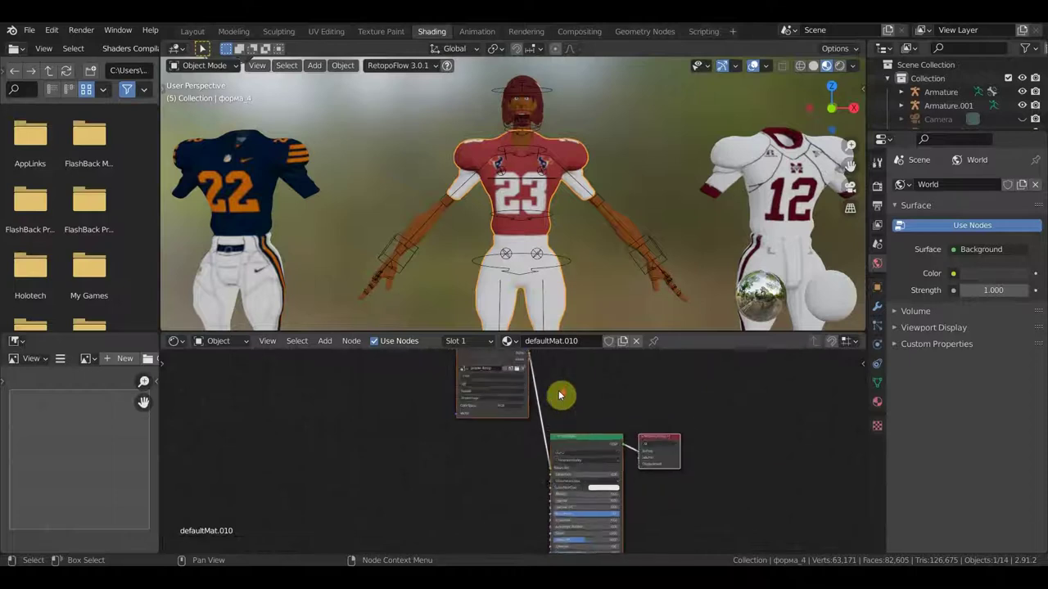
pyautogui.moveTo(515, 375)
pyautogui.mouseDown()
pyautogui.moveTo(402, 393)
pyautogui.moveTo(388, 411)
pyautogui.mouseUp()
pyautogui.moveTo(454, 404); pyautogui.dragTo(475, 388, button='middle')
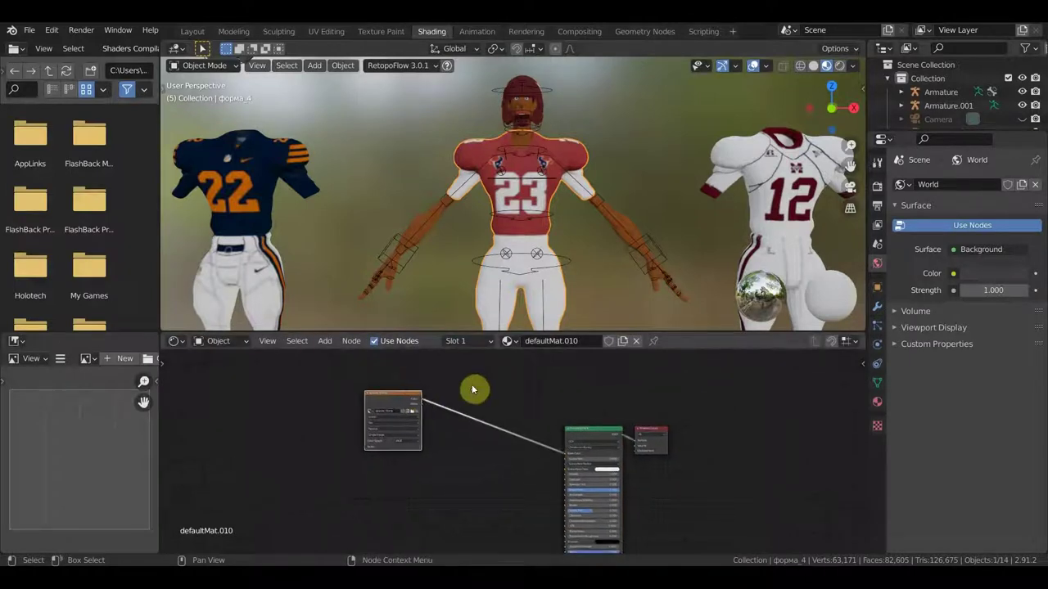
# Insert a Hue/Saturation node into the Image Texture to Base Color link.
pyautogui.click(324, 341)
pyautogui.moveTo(342, 431)
pyautogui.click(427, 463)
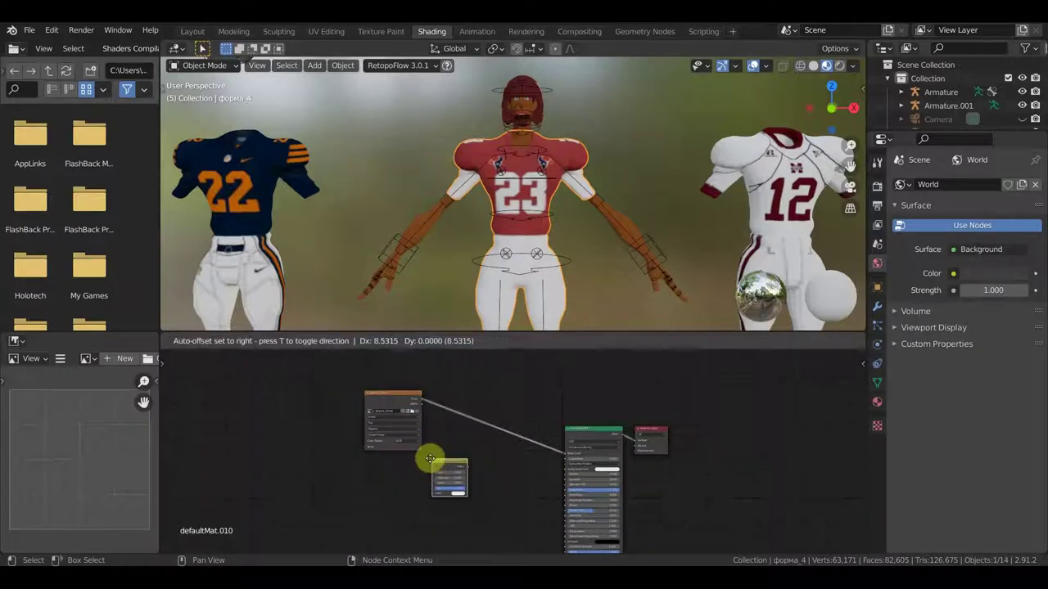
pyautogui.click(495, 431)
pyautogui.scroll(2, 524, 433)
pyautogui.scroll(2, 524, 435)
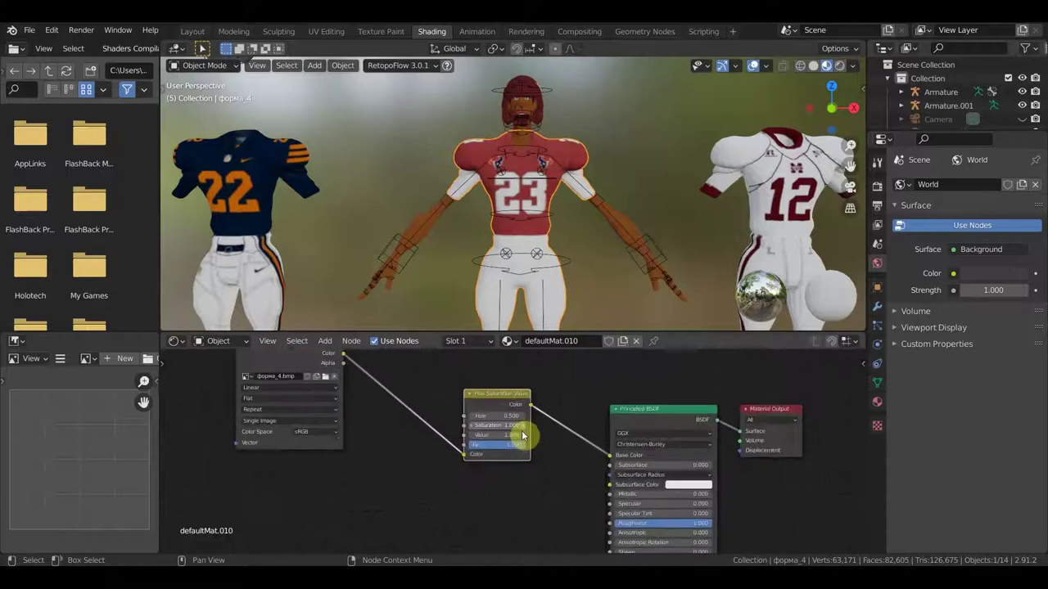
pyautogui.scroll(2, 528, 438)
pyautogui.scroll(1, 532, 441)
pyautogui.scroll(2, 535, 442)
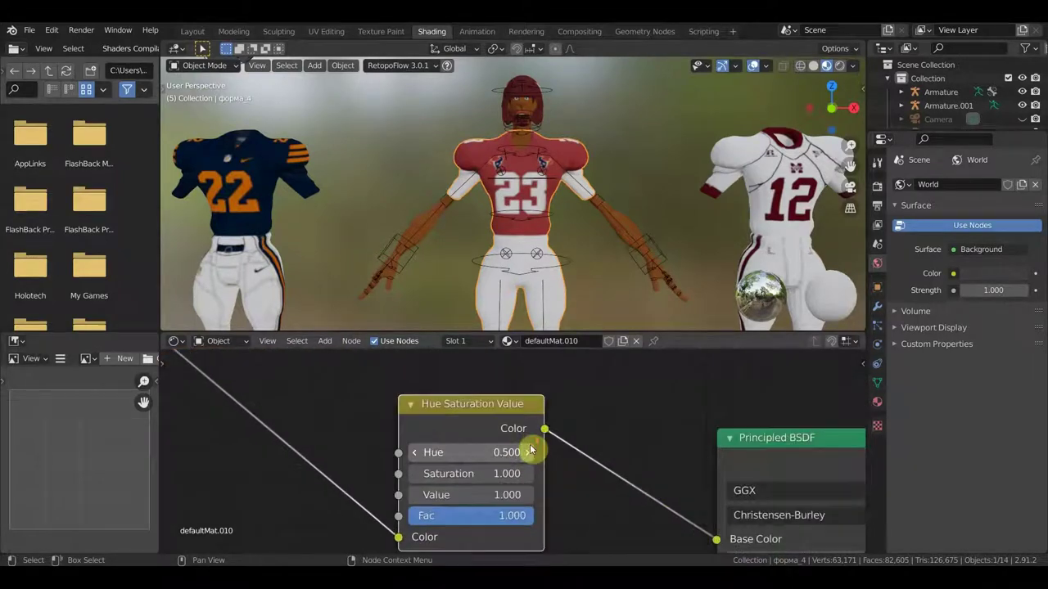
pyautogui.click(525, 452)
# Enter Hue 0, then step it through 0.8, 0.7, 0.5 and 0.4 to compare jersey colours.
pyautogui.write('0')
pyautogui.press('Return')
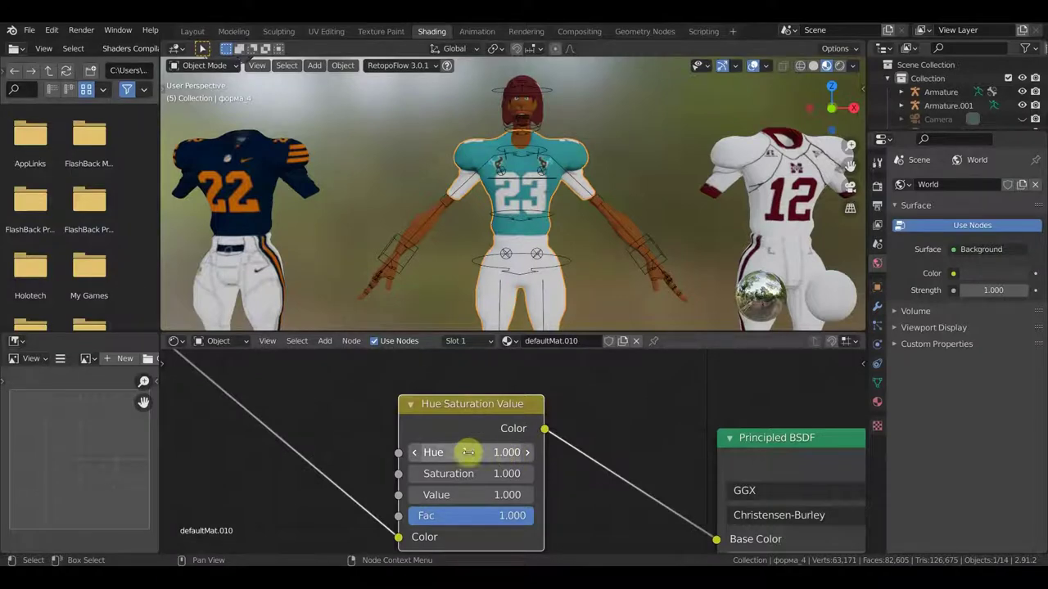
pyautogui.click(415, 452)
pyautogui.click(415, 453)
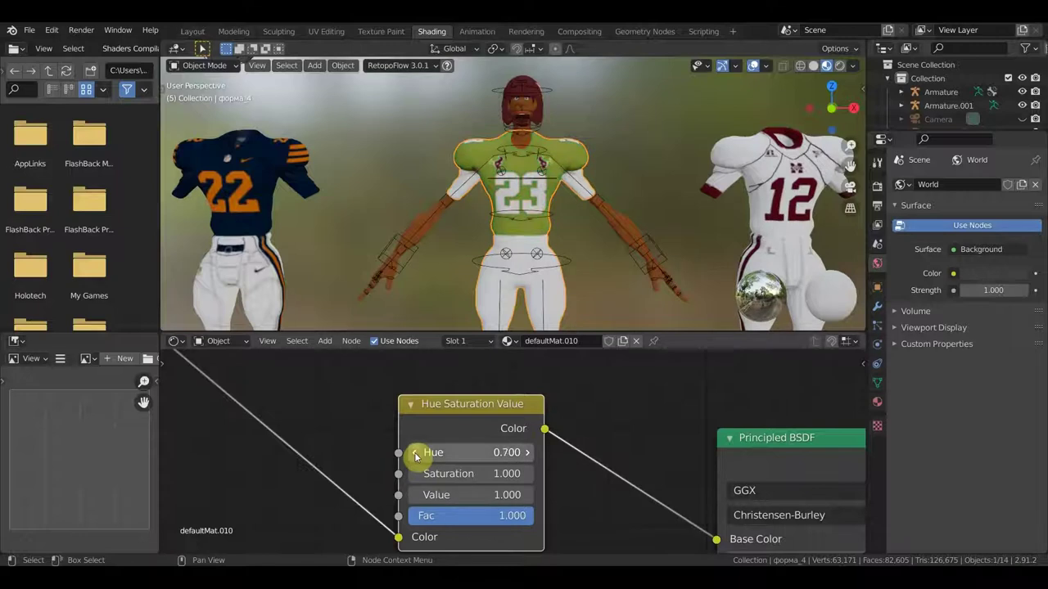
pyautogui.click(415, 453)
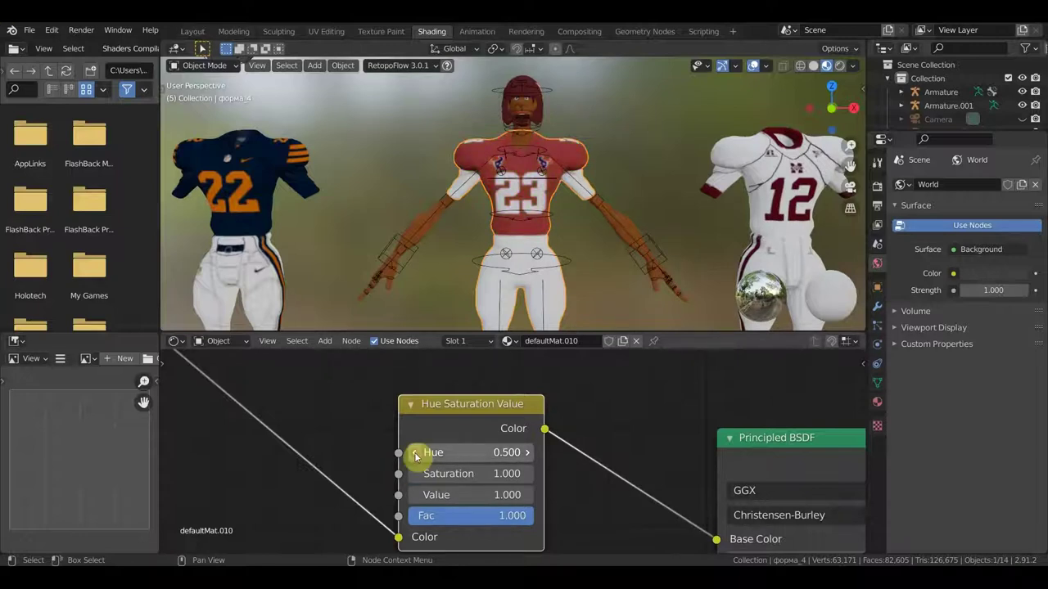
pyautogui.click(415, 453)
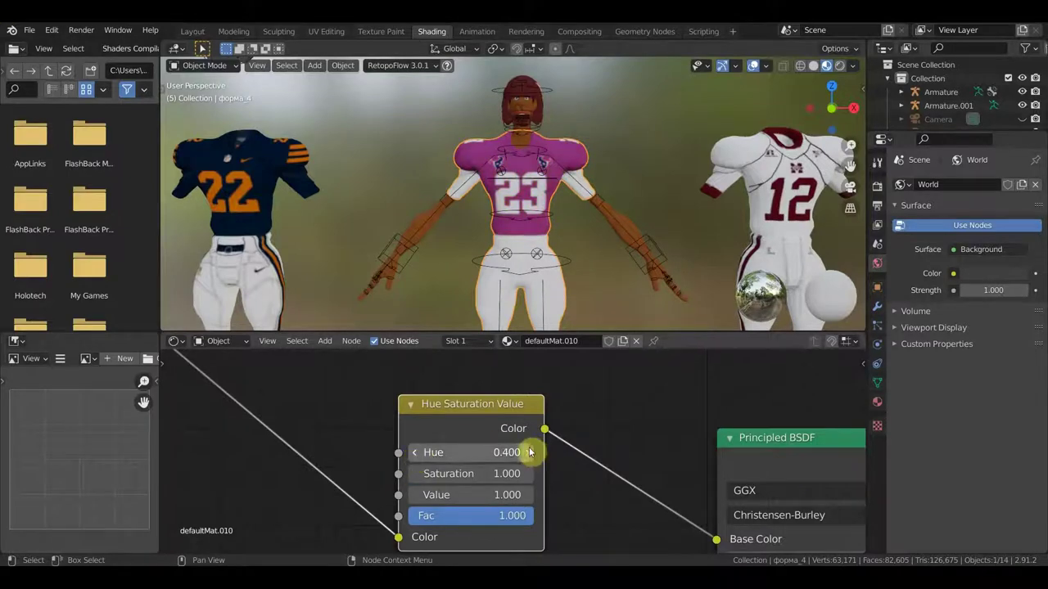
# Set Hue to 0.3, then lower it to 0.2 for a purple jersey.
pyautogui.click(423, 452)
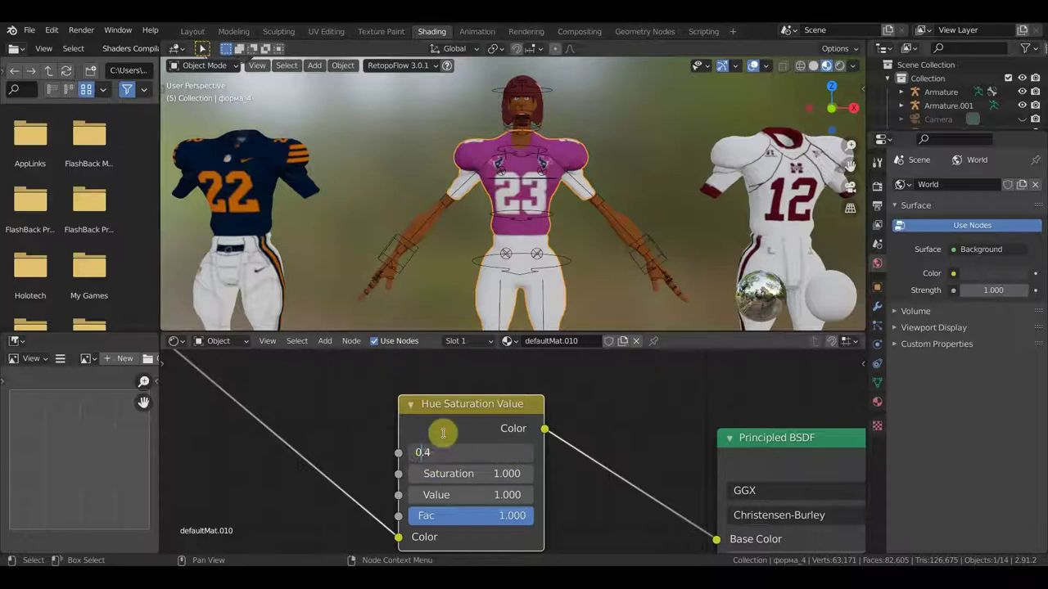
pyautogui.press('BackSpace')
pyautogui.write('3')
pyautogui.press('Return')
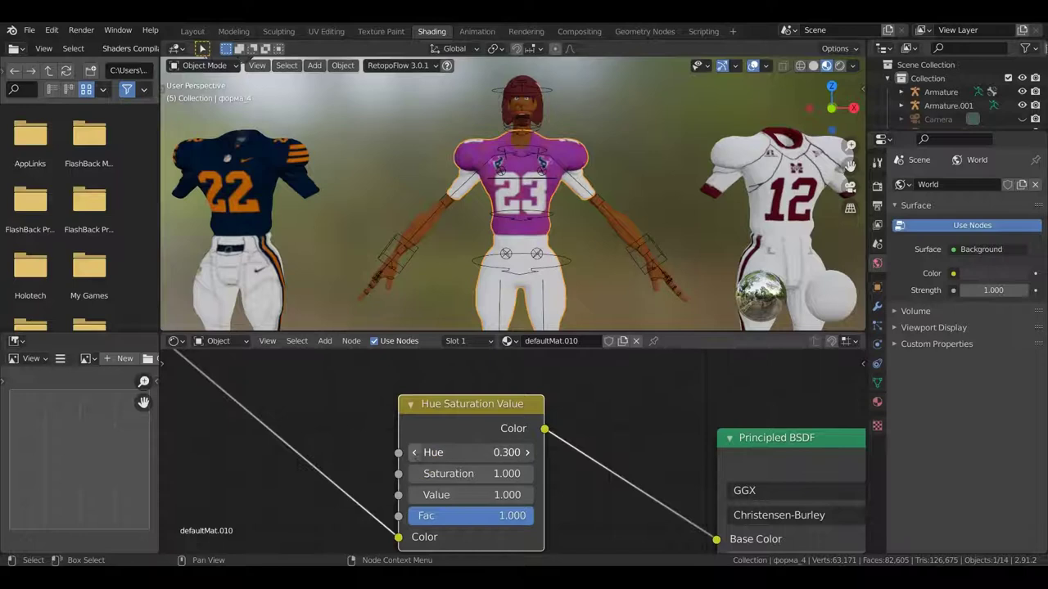
pyautogui.click(415, 454)
# Orbit the view across the lineup toward the #12 and #11 uniforms.
pyautogui.moveTo(536, 283)
pyautogui.mouseDown(button='middle')
pyautogui.moveTo(555, 254)
pyautogui.moveTo(421, 234)
pyautogui.mouseUp(button='middle')
pyautogui.scroll(-2, 557, 251)
pyautogui.scroll(3, 494, 225)
pyautogui.moveTo(494, 225); pyautogui.dragTo(486, 227, button='middle')
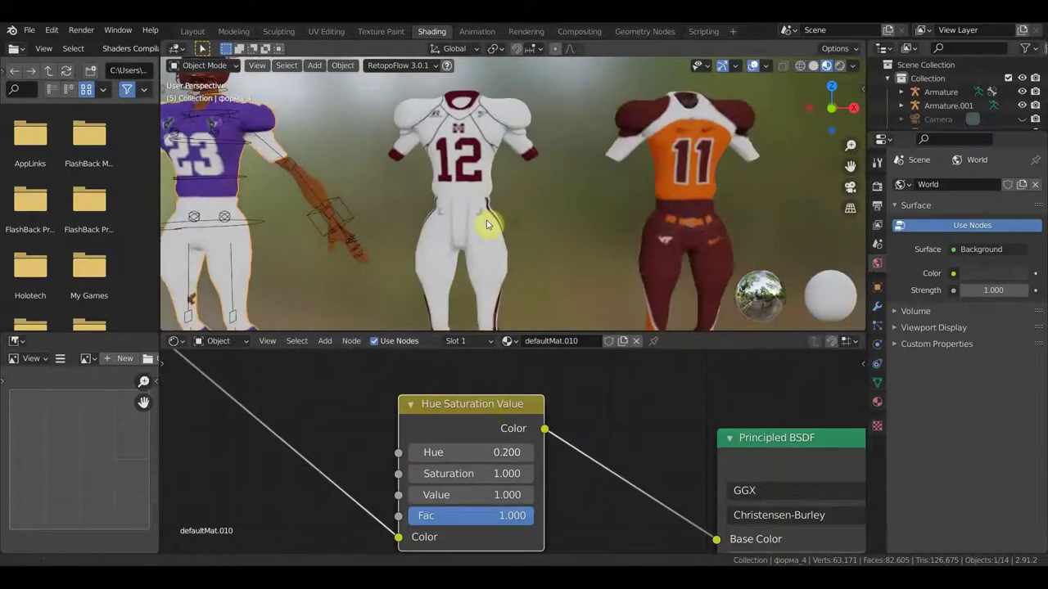
# Insert a Hue/Saturation node between the #12 uniform's image texture and shader.
pyautogui.click(487, 224)
pyautogui.scroll(-1, 496, 365)
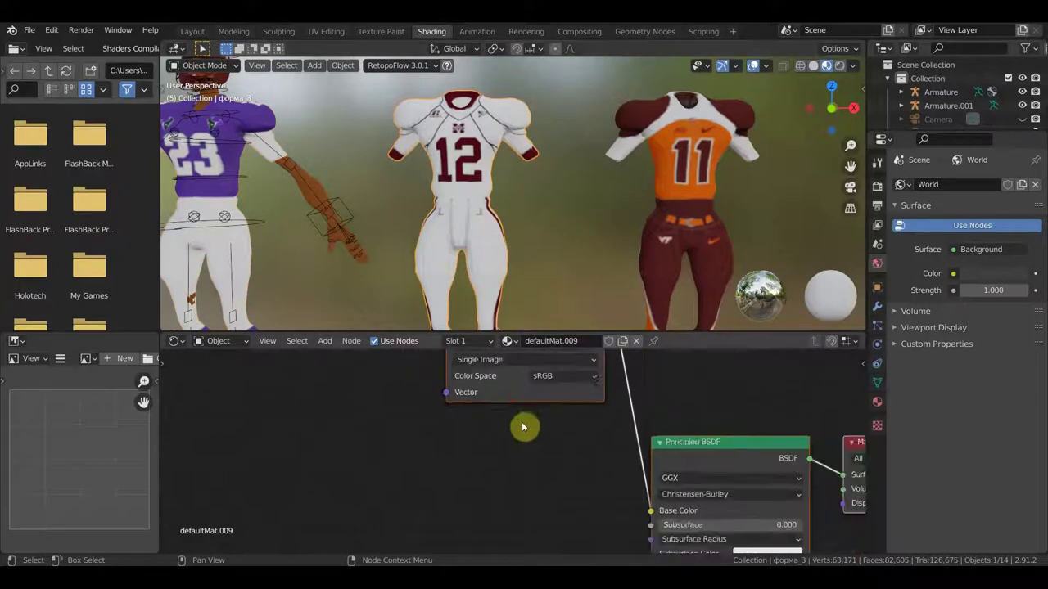
pyautogui.scroll(-2, 524, 423)
pyautogui.scroll(-2, 529, 431)
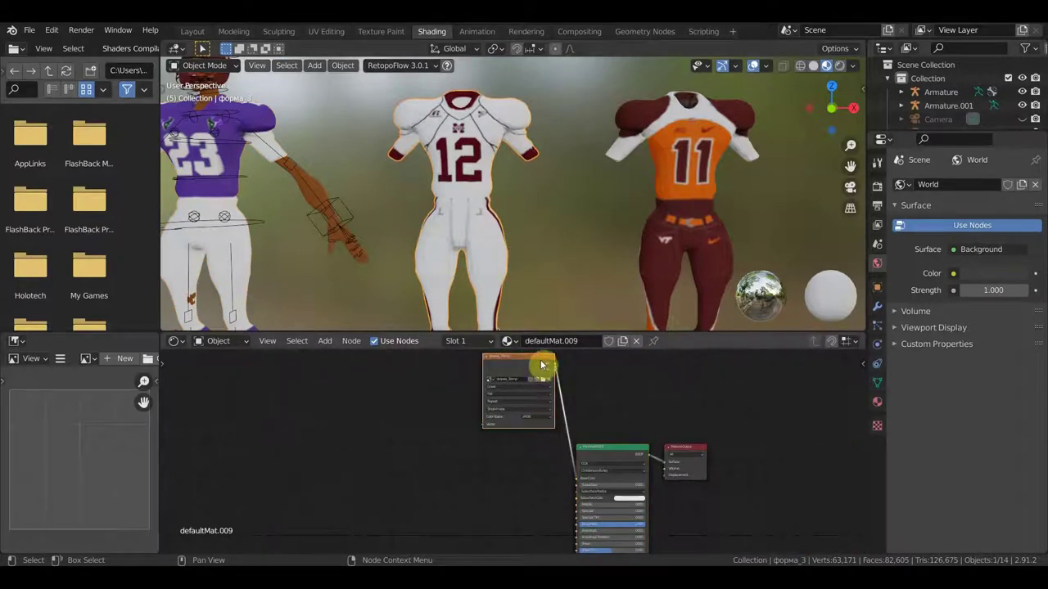
pyautogui.moveTo(541, 364); pyautogui.dragTo(425, 431)
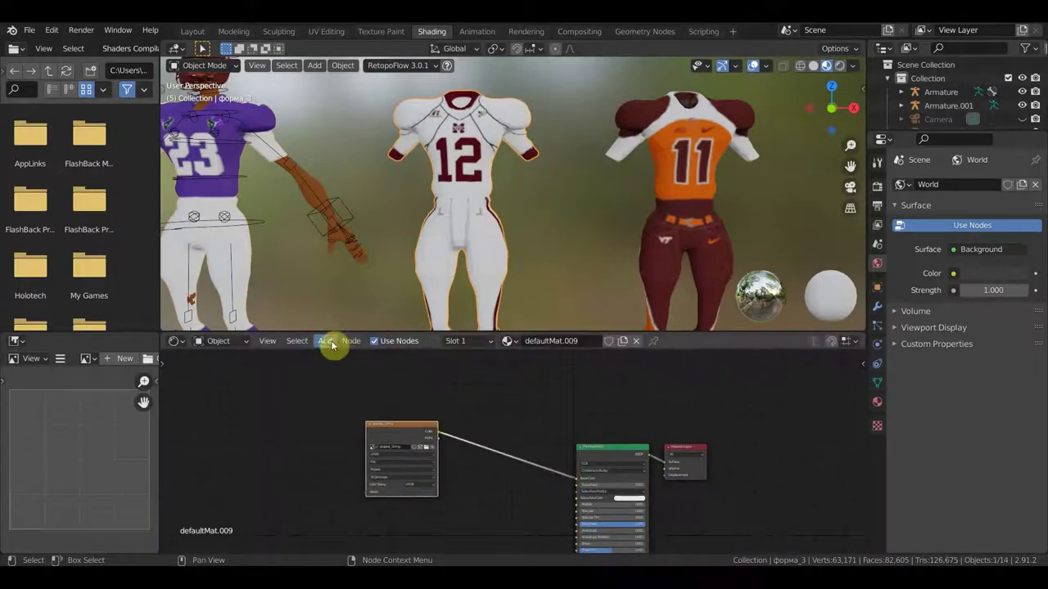
pyautogui.click(331, 344)
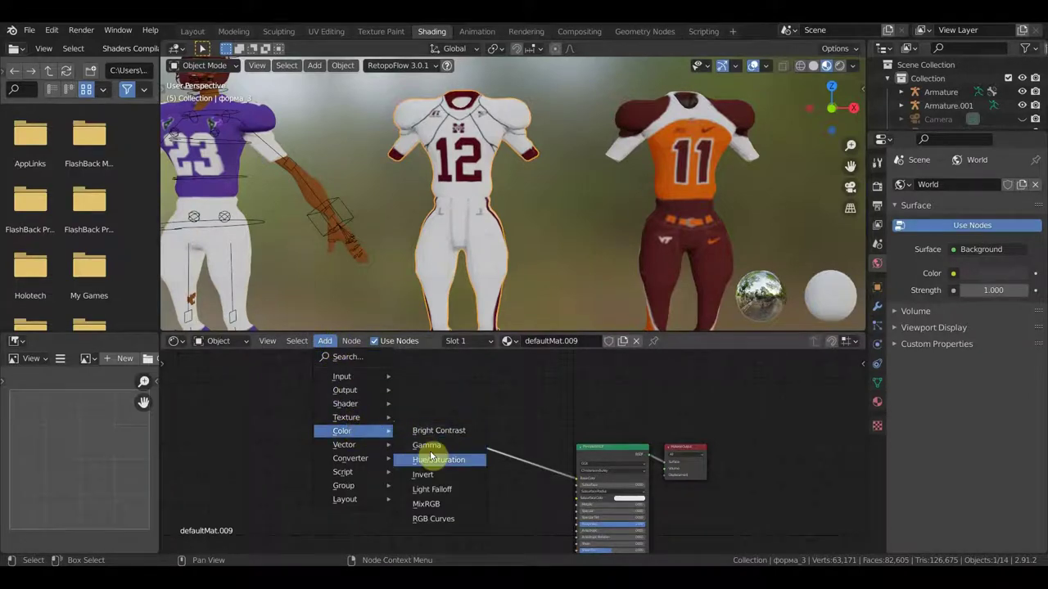
pyautogui.click(432, 459)
pyautogui.click(486, 451)
# Try #12 trim Hue values from 0.1 up to 0.9, settling back at 0.4 for maroon.
pyautogui.scroll(2, 547, 431)
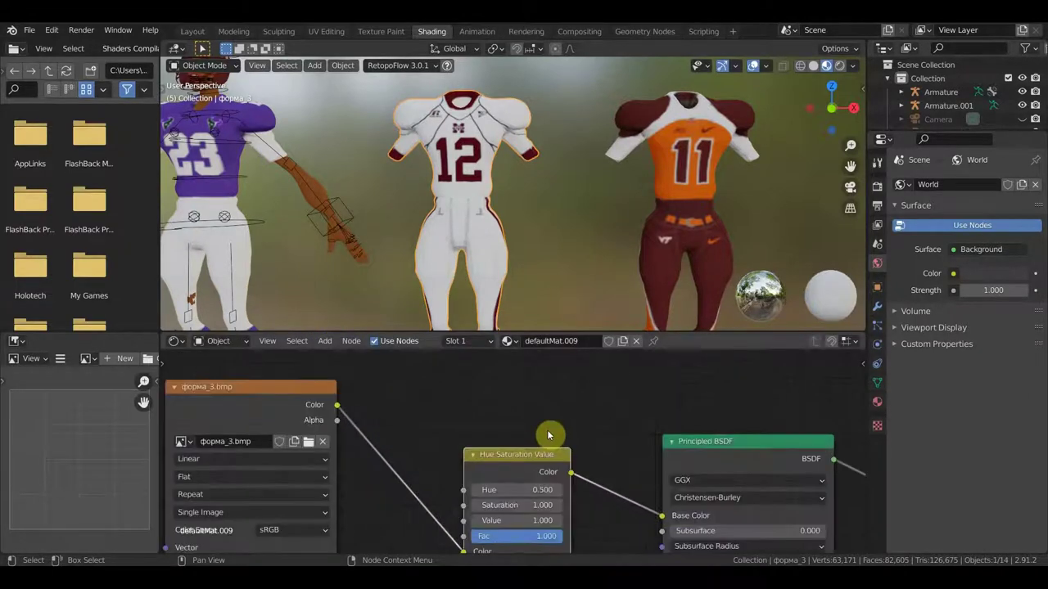
pyautogui.scroll(2, 549, 435)
pyautogui.scroll(1, 581, 379)
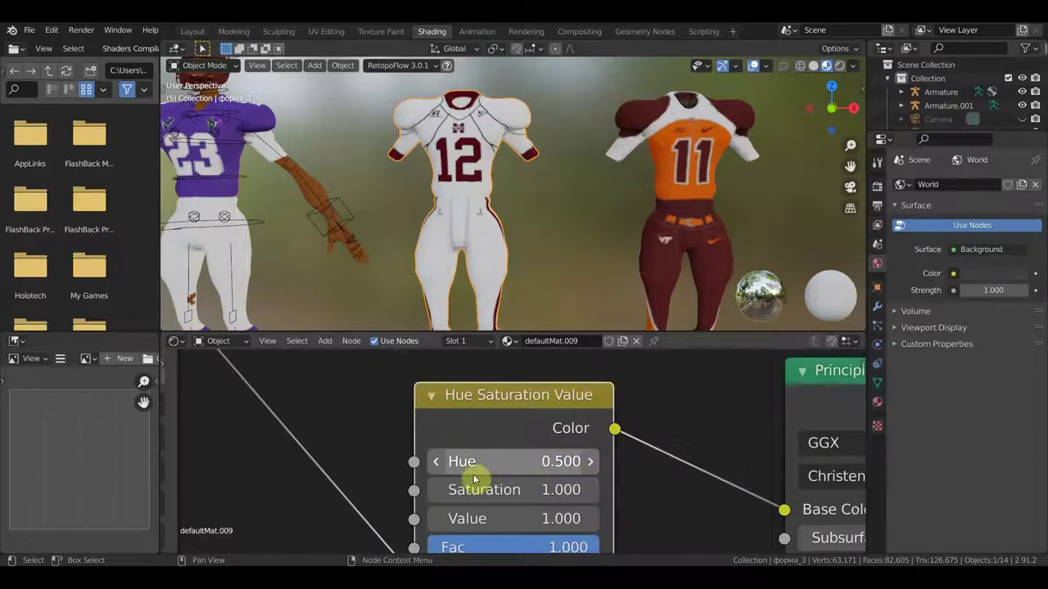
pyautogui.click(441, 464)
pyautogui.click(441, 463)
pyautogui.click(440, 464)
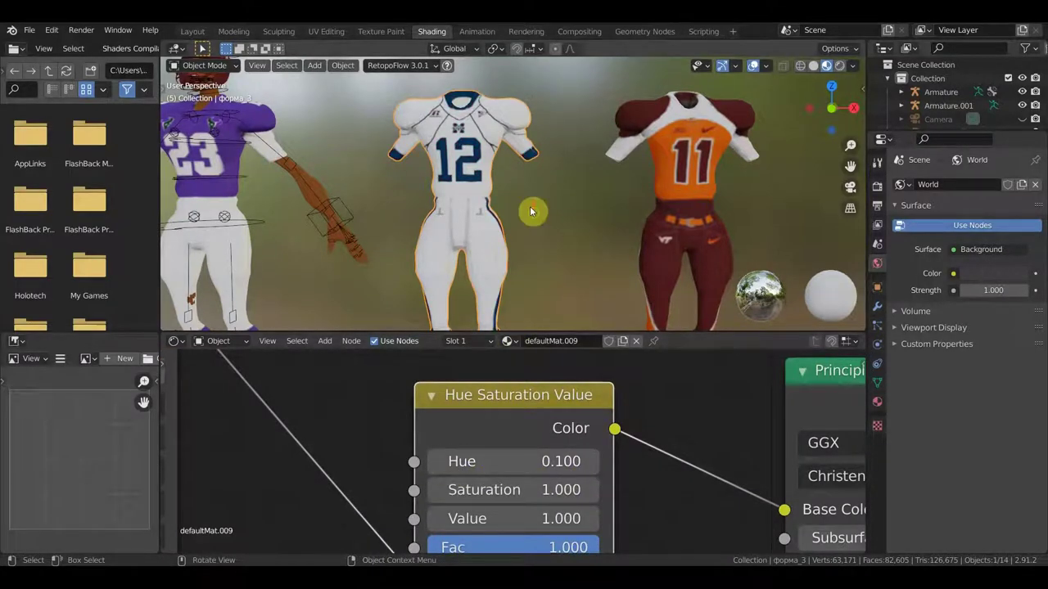
pyautogui.scroll(3, 533, 210)
pyautogui.moveTo(550, 226)
pyautogui.mouseDown(button='middle')
pyautogui.moveTo(584, 265)
pyautogui.moveTo(577, 258)
pyautogui.mouseUp(button='middle')
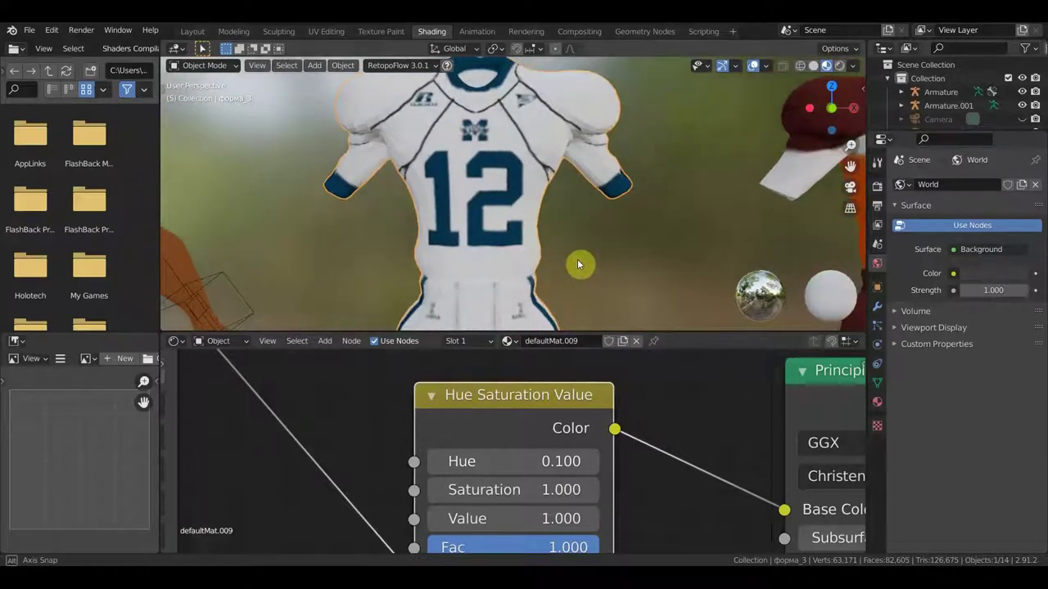
pyautogui.click(590, 462)
pyautogui.click(589, 462)
pyautogui.click(589, 461)
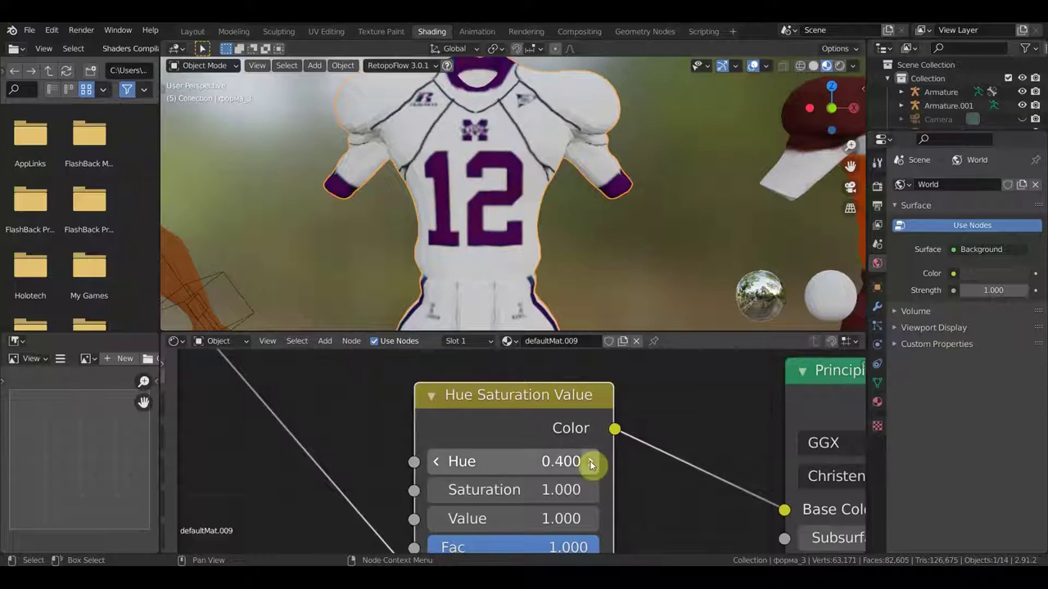
pyautogui.click(590, 462)
pyautogui.click(590, 462)
pyautogui.click(590, 462)
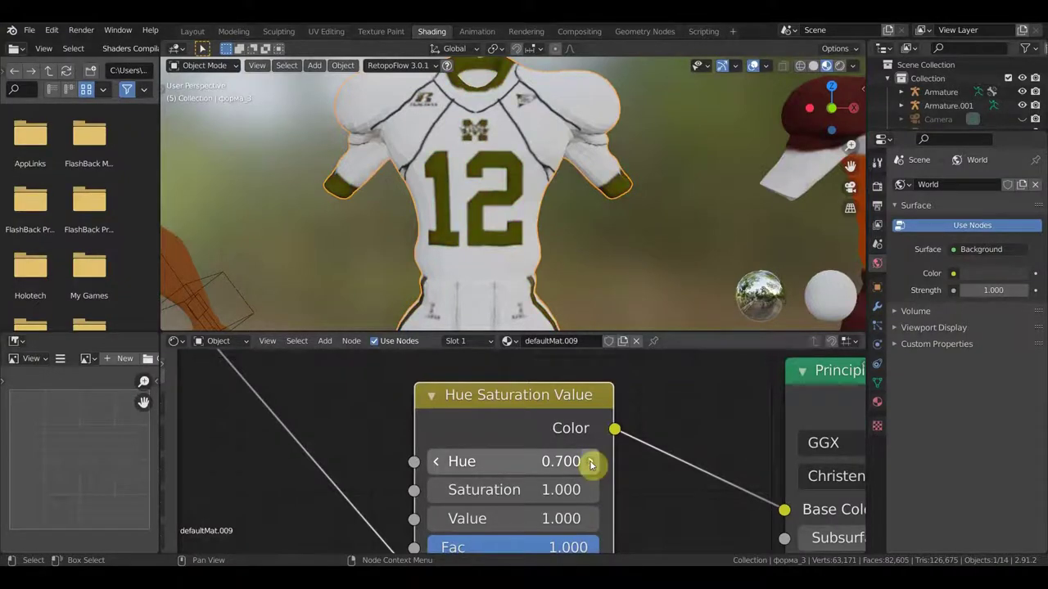
pyautogui.click(590, 462)
pyautogui.click(589, 461)
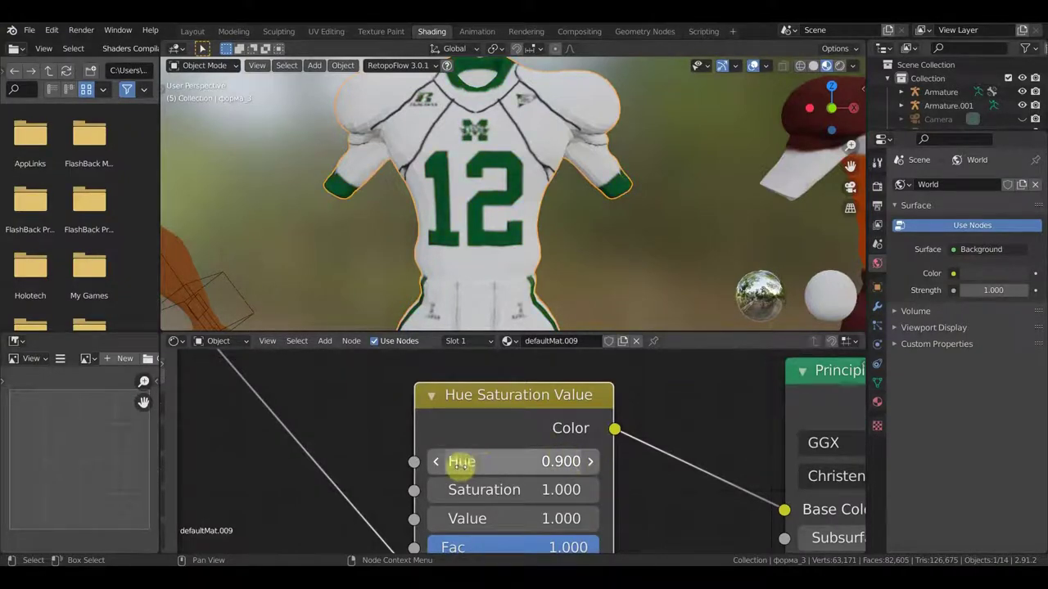
pyautogui.click(436, 462)
pyautogui.click(436, 462)
pyautogui.click(435, 462)
pyautogui.click(435, 462)
pyautogui.click(435, 462)
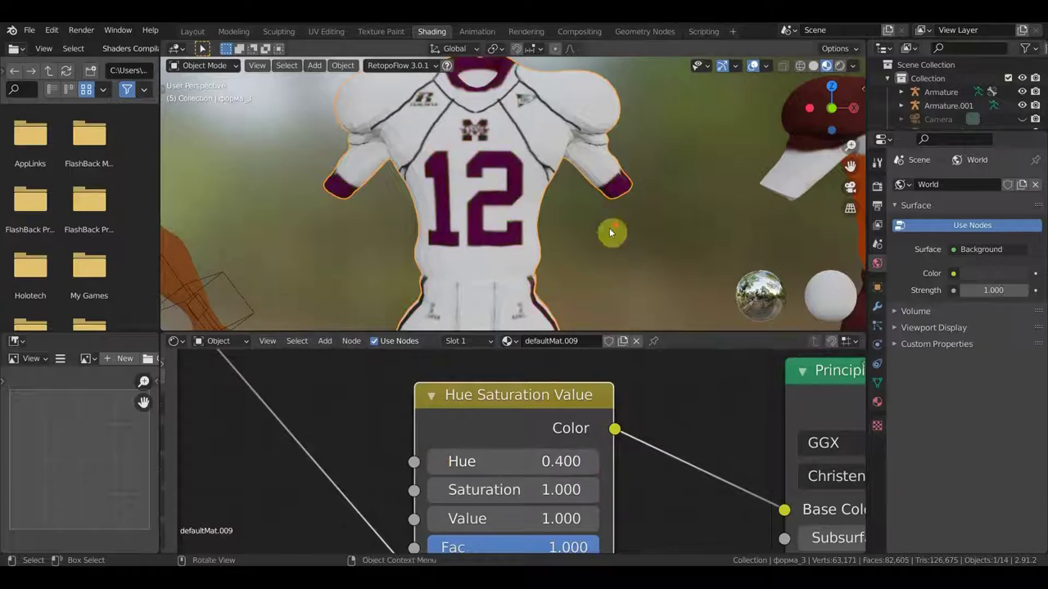
# Orbit to the #11 uniform and select it to show its material nodes.
pyautogui.scroll(-5, 610, 232)
pyautogui.moveTo(610, 233)
pyautogui.mouseDown(button='middle')
pyautogui.moveTo(432, 232)
pyautogui.moveTo(471, 196)
pyautogui.moveTo(486, 201)
pyautogui.mouseUp(button='middle')
pyautogui.click(483, 190)
pyautogui.scroll(3, 486, 205)
# Insert a Hue/Saturation node on the #11 uniform's texture-to-shader link.
pyautogui.scroll(-3, 573, 393)
pyautogui.scroll(-2, 597, 404)
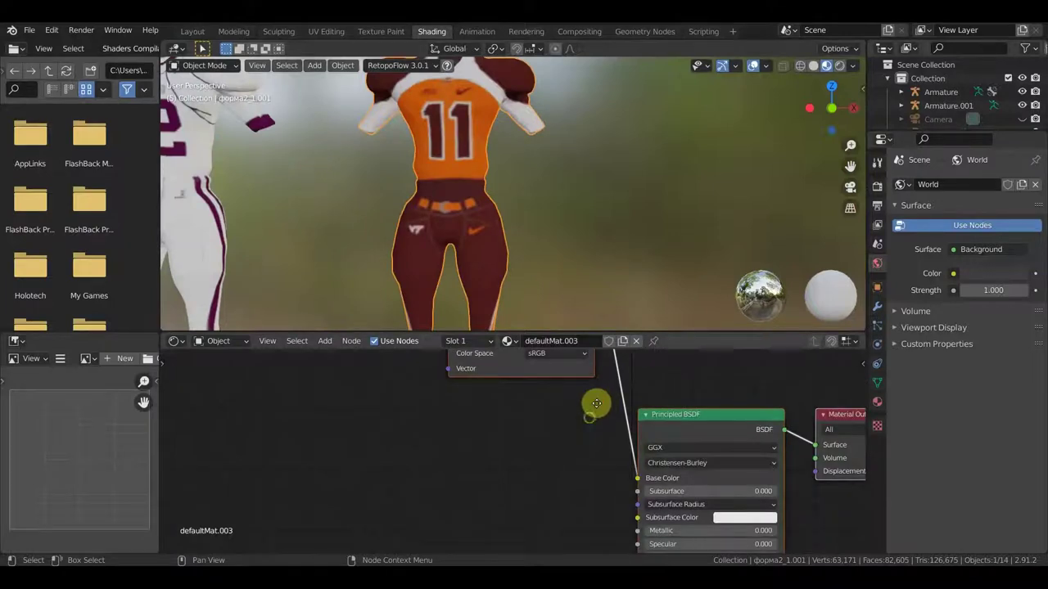
pyautogui.moveTo(597, 404); pyautogui.dragTo(613, 469, button='middle')
pyautogui.scroll(-2, 611, 469)
pyautogui.scroll(-1, 556, 409)
pyautogui.moveTo(548, 374); pyautogui.dragTo(407, 420)
pyautogui.click(325, 341)
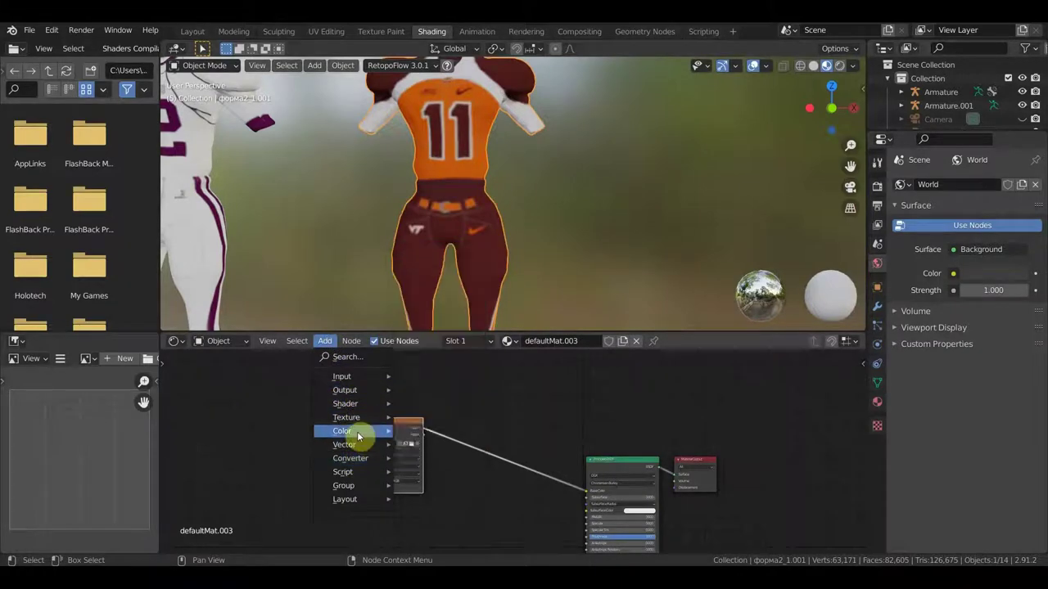
pyautogui.click(440, 460)
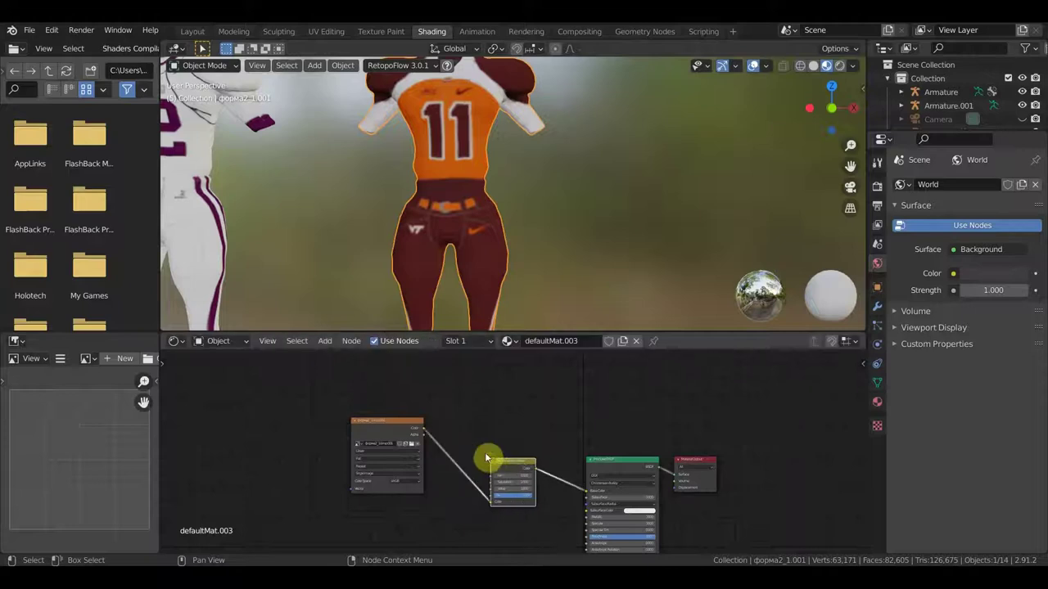
pyautogui.click(508, 450)
# Step the #11 Hue down through pink, purple, blue and teal to bright green at 0.8.
pyautogui.scroll(2, 528, 440)
pyautogui.moveTo(530, 440); pyautogui.dragTo(552, 351, button='middle')
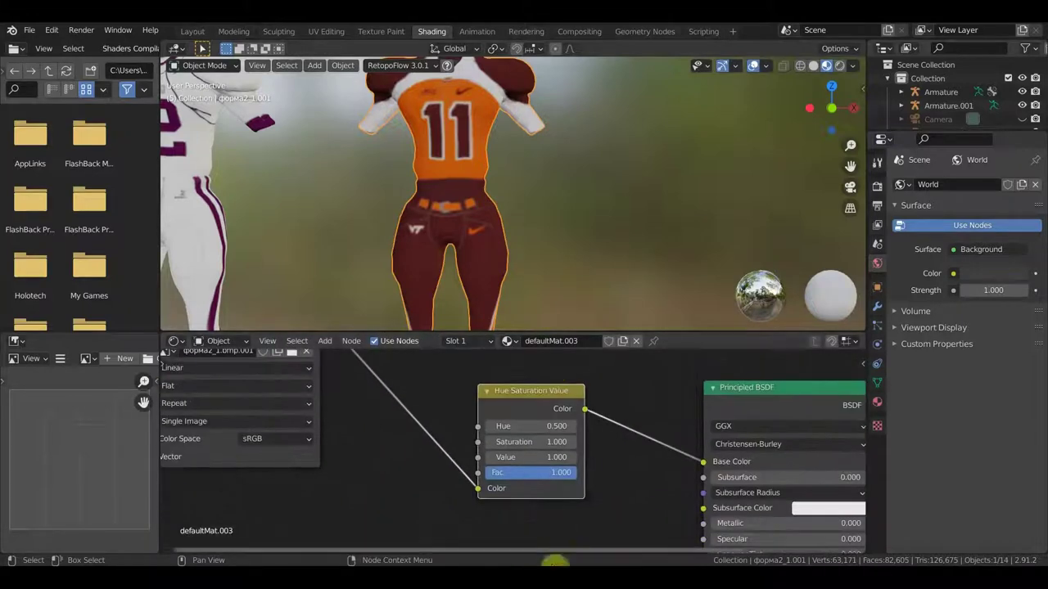
pyautogui.scroll(1, 571, 483)
pyautogui.scroll(1, 573, 484)
pyautogui.click(473, 411)
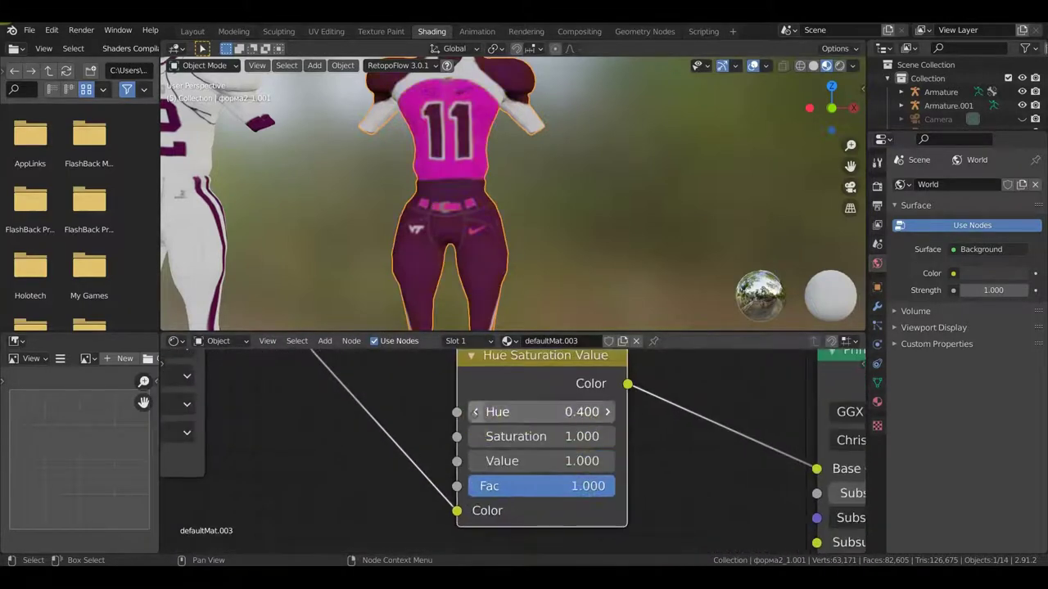
pyautogui.keyDown('shift'); pyautogui.moveTo(549, 235); pyautogui.dragTo(566, 262, button='middle'); pyautogui.keyUp('shift')
pyautogui.click(475, 411)
pyautogui.click(475, 412)
pyautogui.click(475, 413)
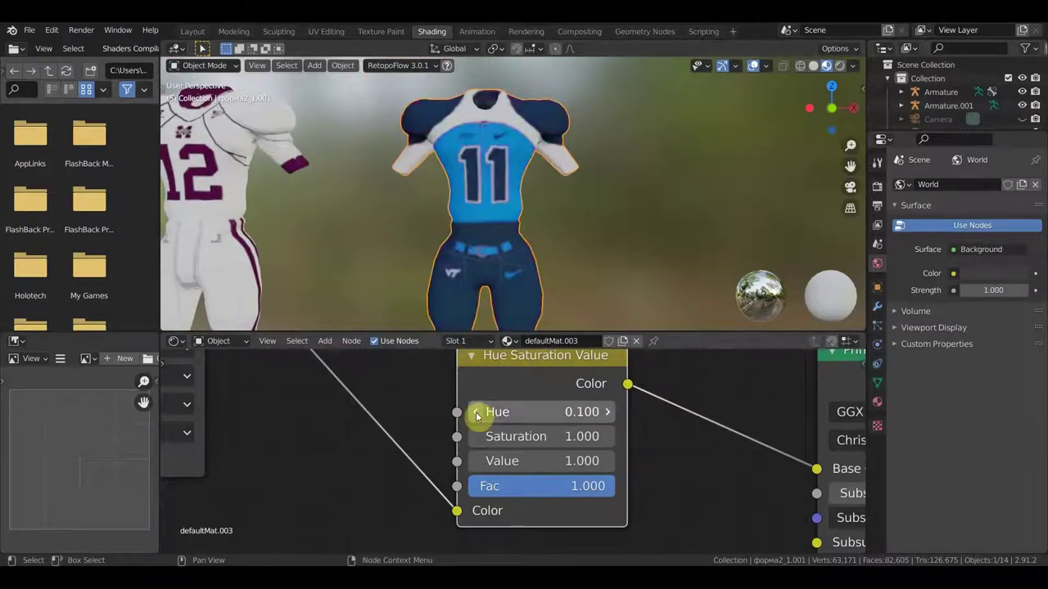
pyautogui.click(475, 412)
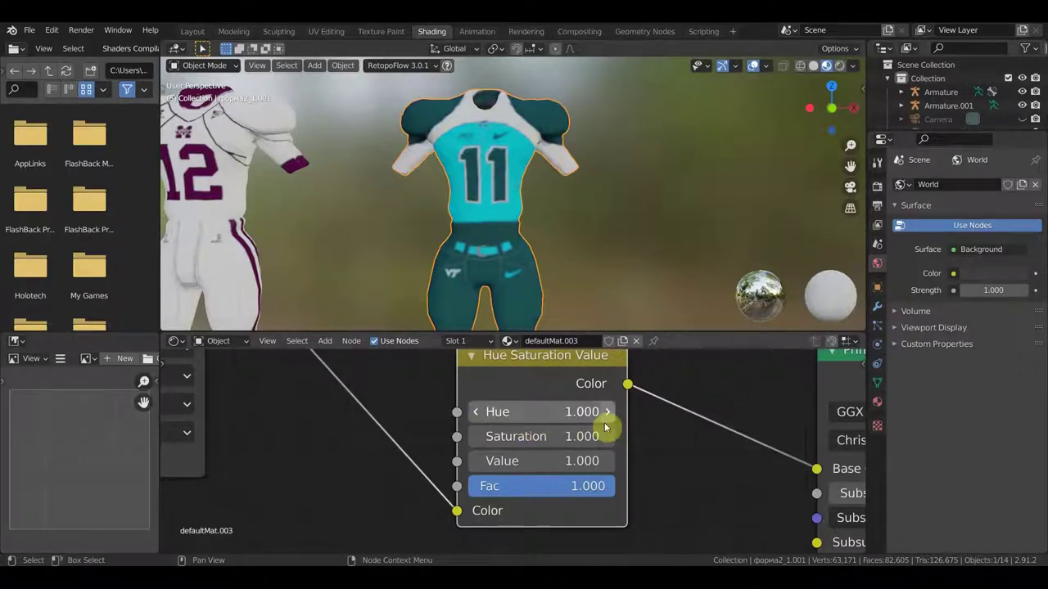
pyautogui.click(476, 412)
pyautogui.click(477, 414)
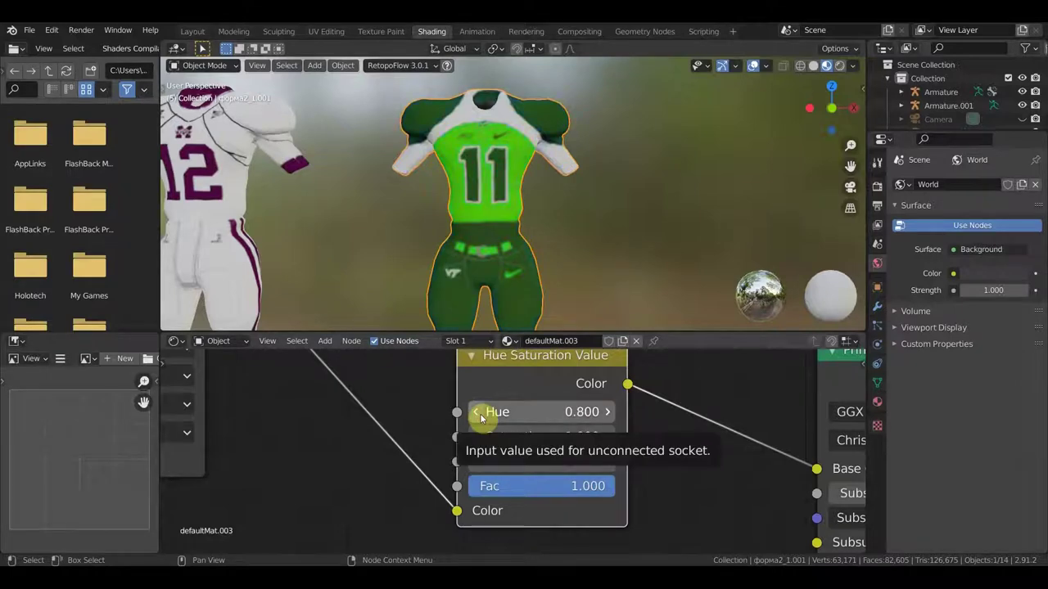
pyautogui.click(476, 413)
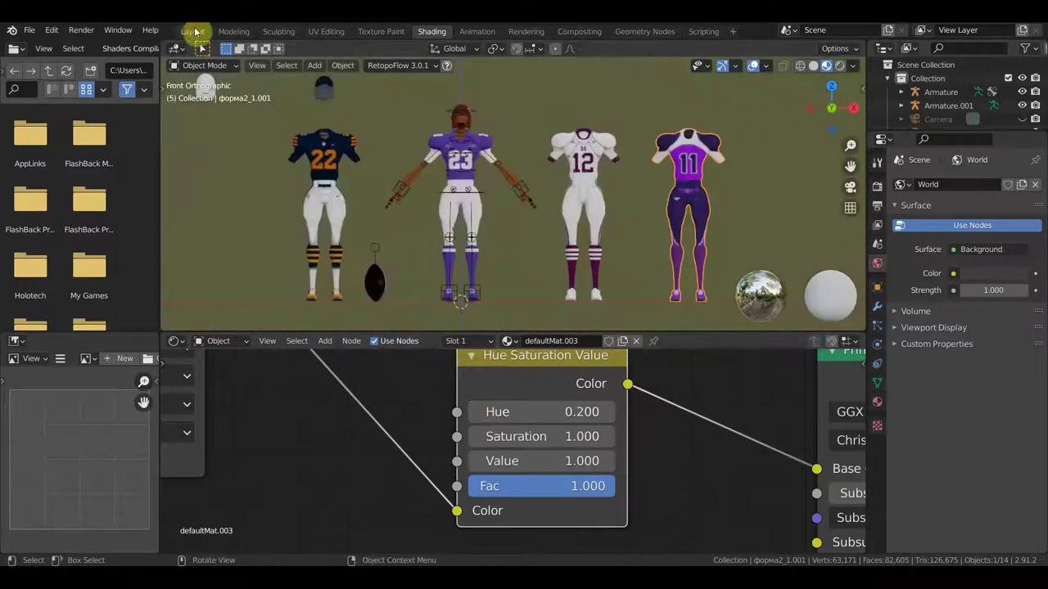
# Return to the Layout workspace and frame the lineup in front view.
pyautogui.click(194, 32)
pyautogui.scroll(-3, 475, 228)
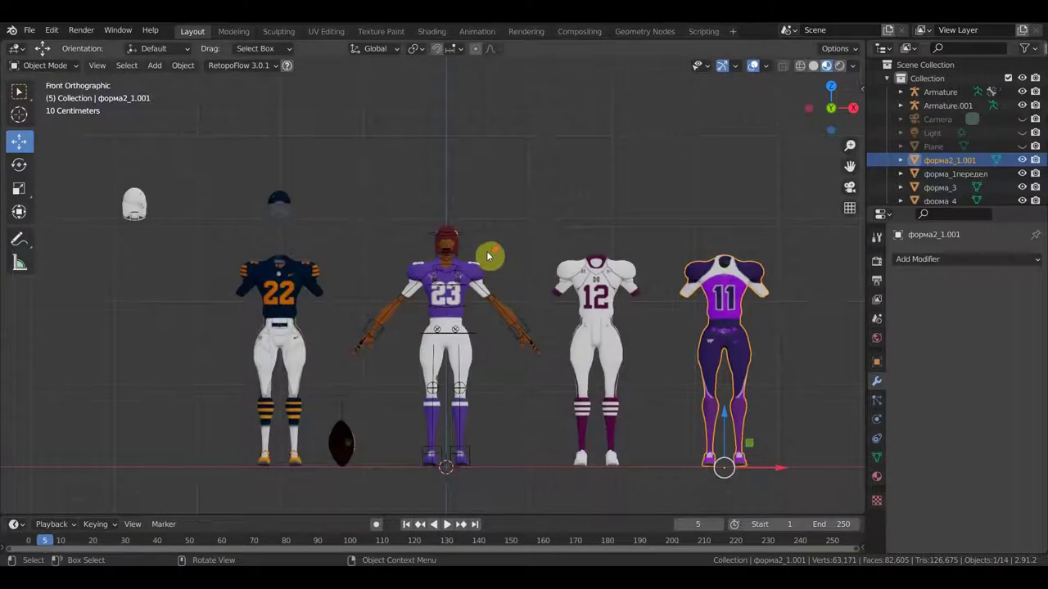
pyautogui.scroll(1, 480, 248)
pyautogui.scroll(1, 472, 254)
pyautogui.scroll(1, 473, 260)
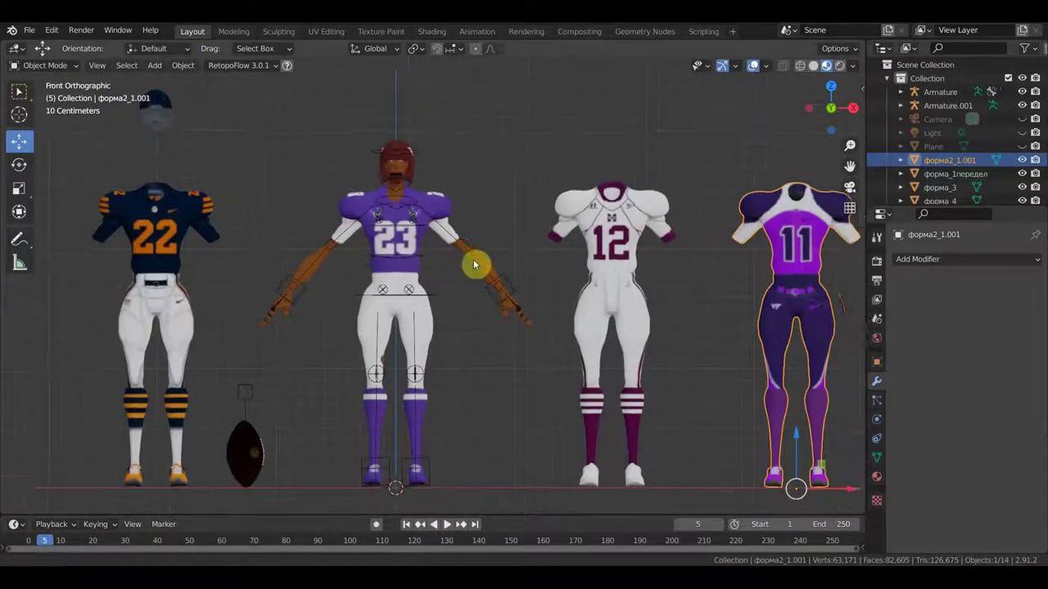
pyautogui.scroll(1, 446, 243)
pyautogui.moveTo(440, 300); pyautogui.dragTo(498, 297, button='middle')
pyautogui.press('KP_1')
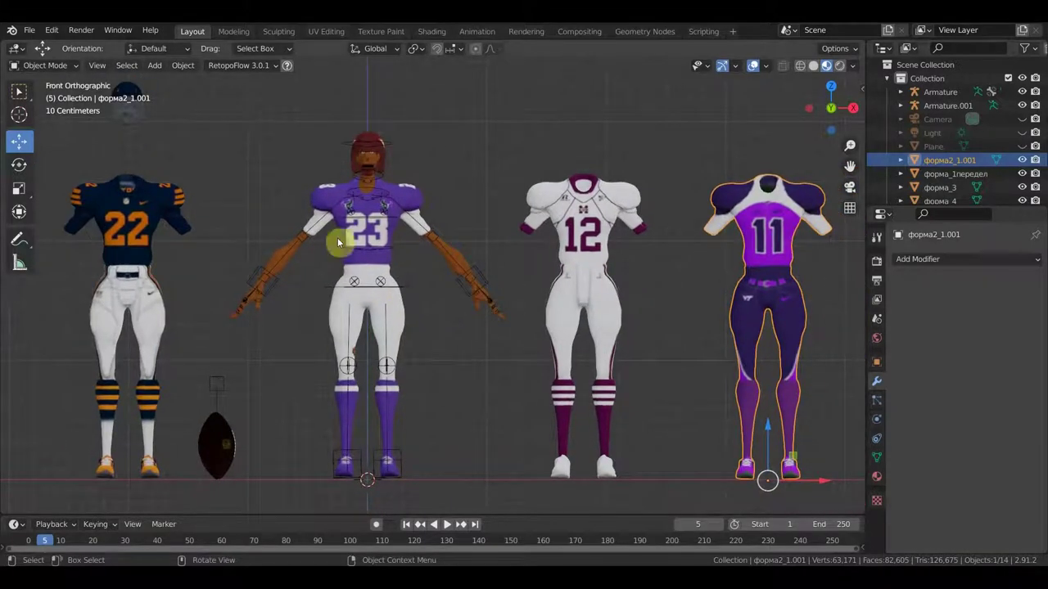
# Select the #23 player's helmet and pan to frame it.
pyautogui.click(375, 151)
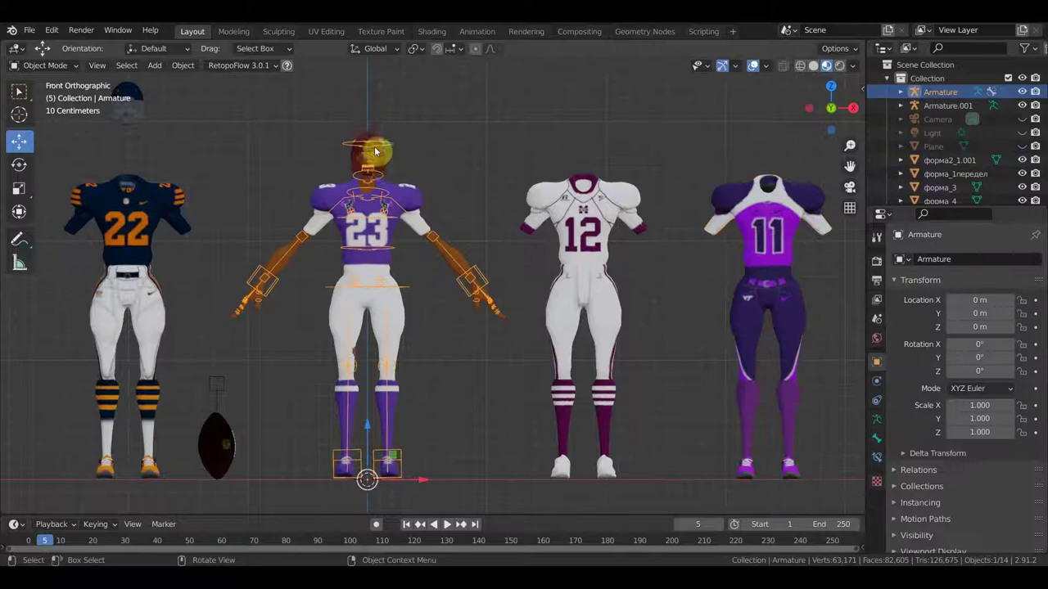
pyautogui.click(378, 144)
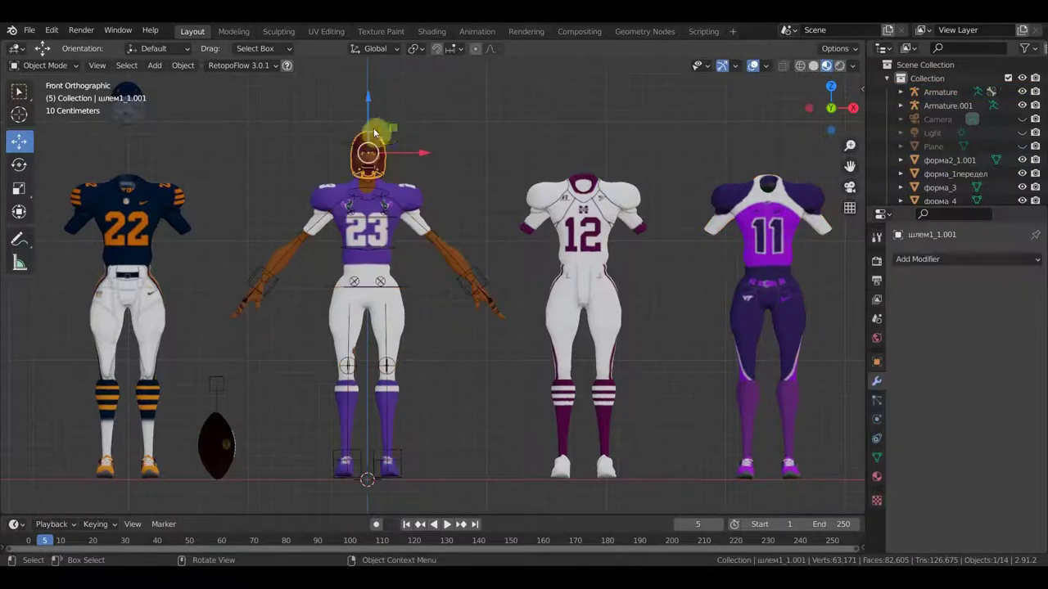
pyautogui.keyDown('shift'); pyautogui.moveTo(402, 169); pyautogui.dragTo(449, 214, button='middle'); pyautogui.keyUp('shift')
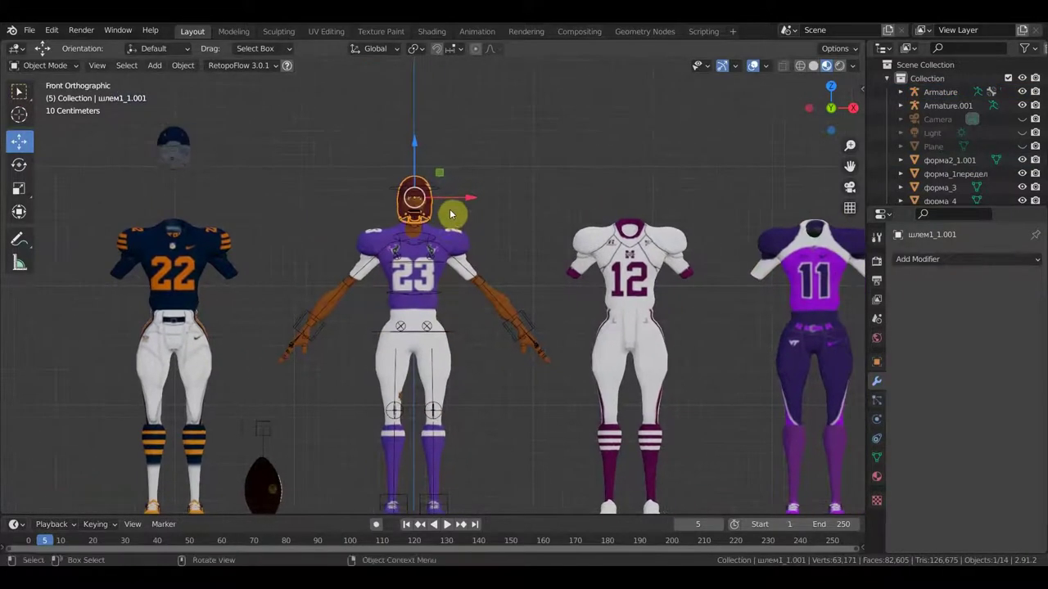
# In Shading, insert a Hue Saturation Value node between the helmet's image texture and Principled BSDF.
pyautogui.click(433, 33)
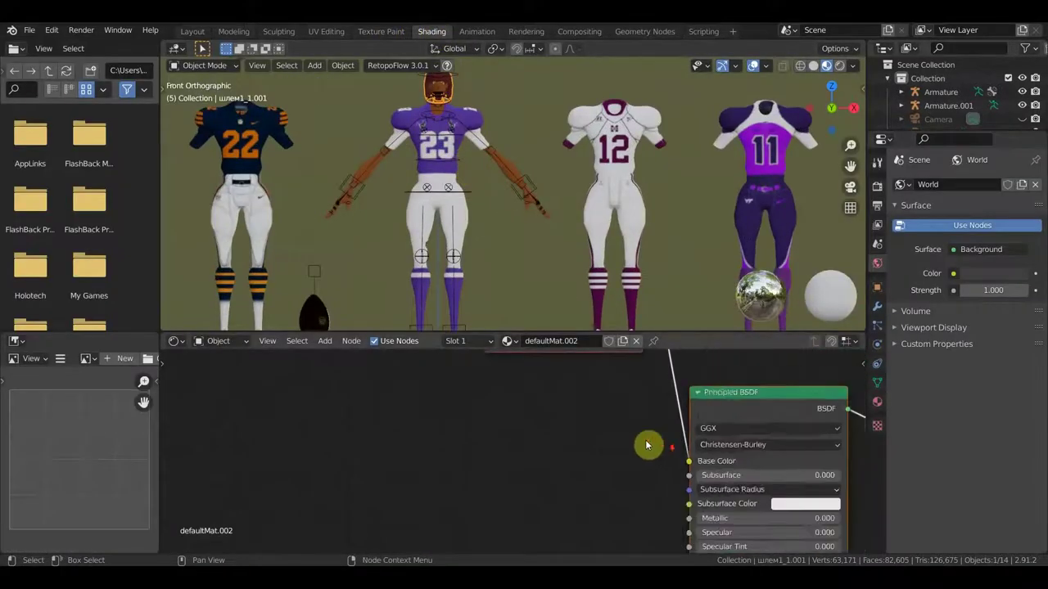
pyautogui.scroll(-4, 646, 446)
pyautogui.scroll(-2, 636, 435)
pyautogui.moveTo(585, 430); pyautogui.dragTo(582, 402, button='middle')
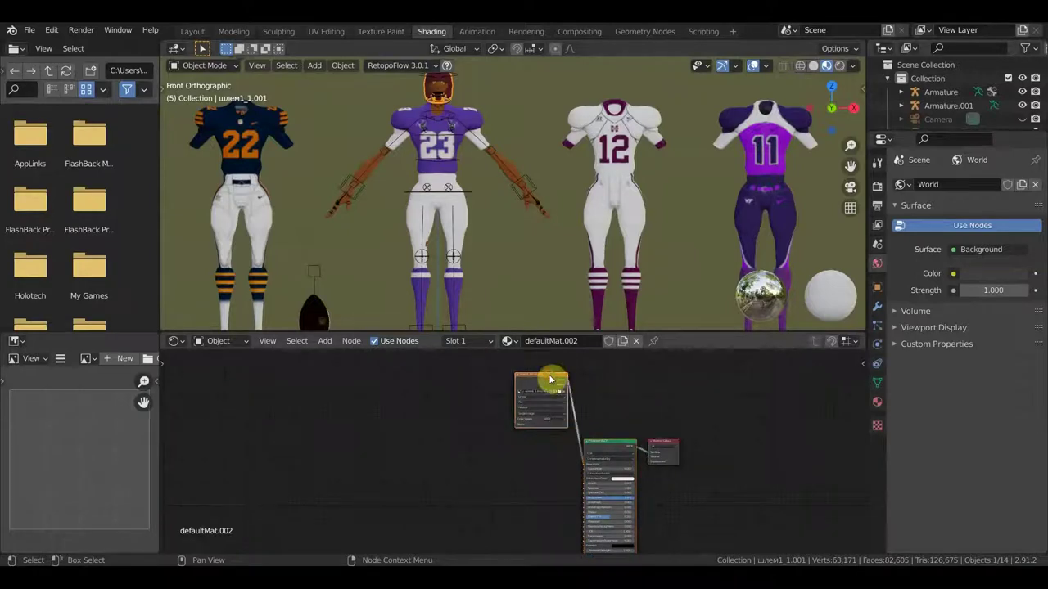
pyautogui.moveTo(550, 380); pyautogui.dragTo(405, 415)
pyautogui.click(326, 341)
pyautogui.moveTo(352, 431)
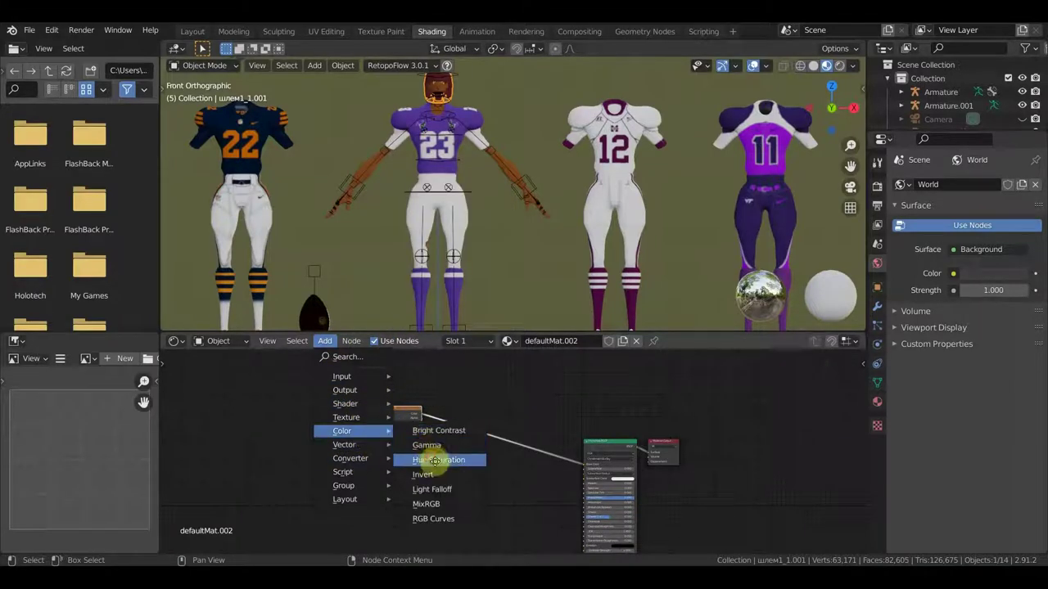
pyautogui.click(435, 460)
pyautogui.click(469, 440)
# Adjust the helmet's Hue between 0.5 and 1.0, finishing at 0.900 for green.
pyautogui.scroll(2, 543, 426)
pyautogui.scroll(2, 533, 428)
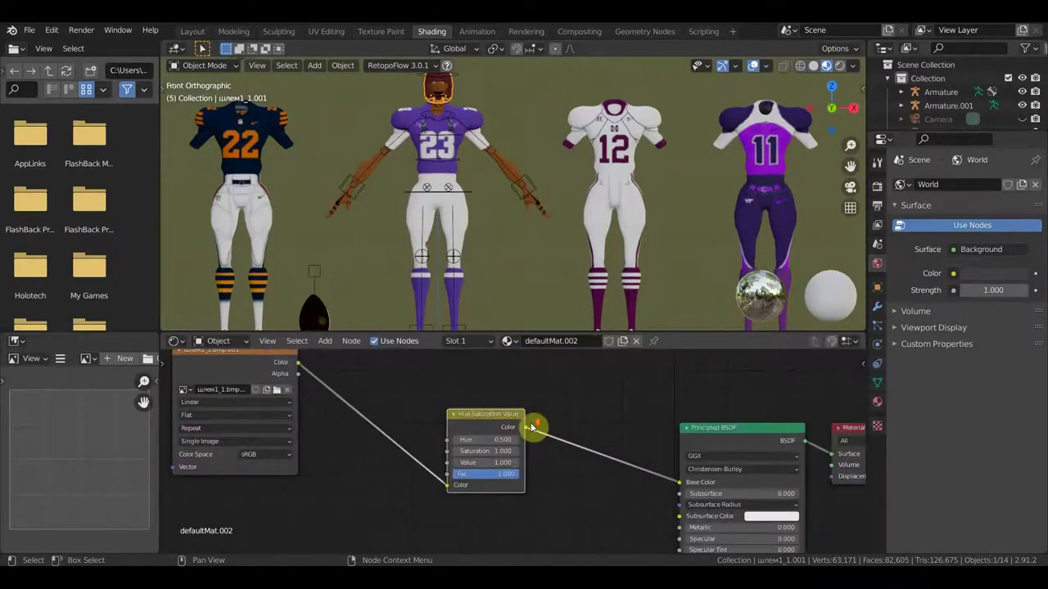
pyautogui.scroll(2, 562, 383)
pyautogui.scroll(5, 561, 260)
pyautogui.moveTo(532, 201)
pyautogui.keyDown('shift'); pyautogui.mouseDown(button='middle')
pyautogui.moveTo(712, 203)
pyautogui.moveTo(555, 197)
pyautogui.moveTo(603, 197)
pyautogui.mouseUp(button='middle'); pyautogui.keyUp('shift')
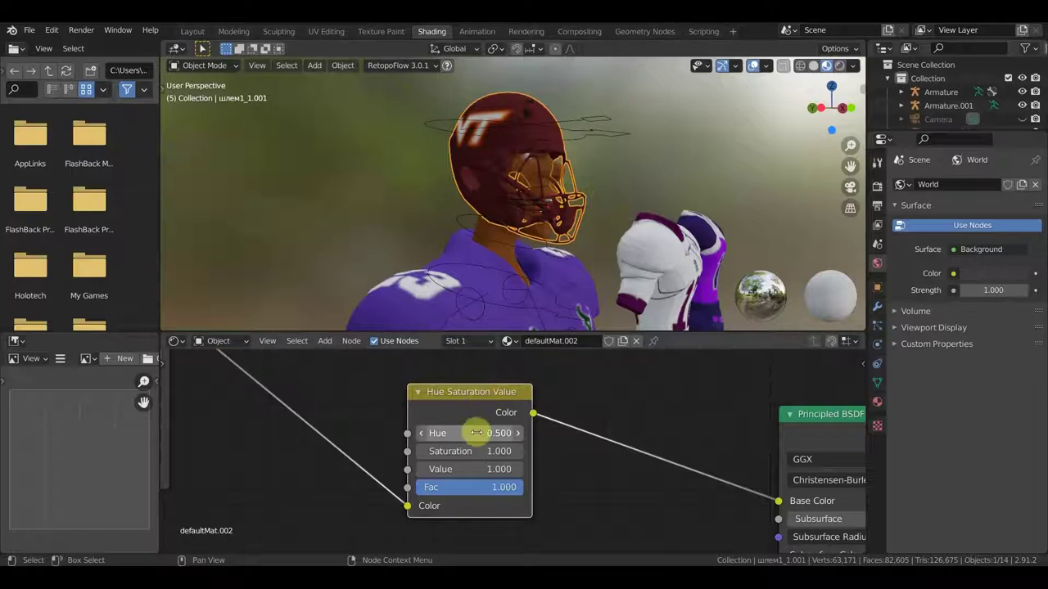
pyautogui.moveTo(475, 433); pyautogui.dragTo(524, 434)
pyautogui.click(421, 433)
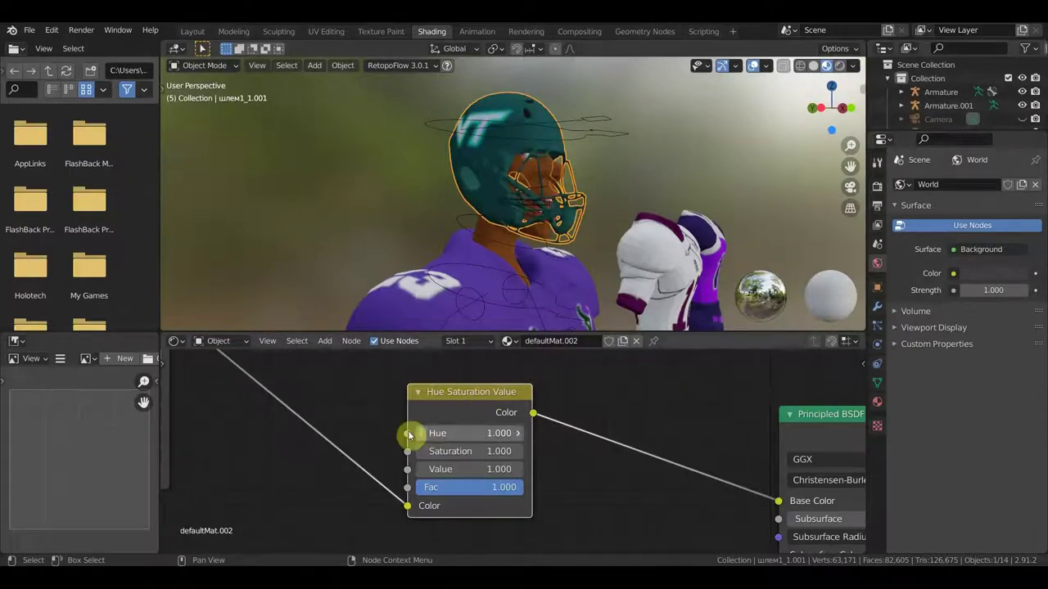
pyautogui.click(421, 434)
pyautogui.click(422, 433)
pyautogui.click(422, 433)
pyautogui.click(421, 433)
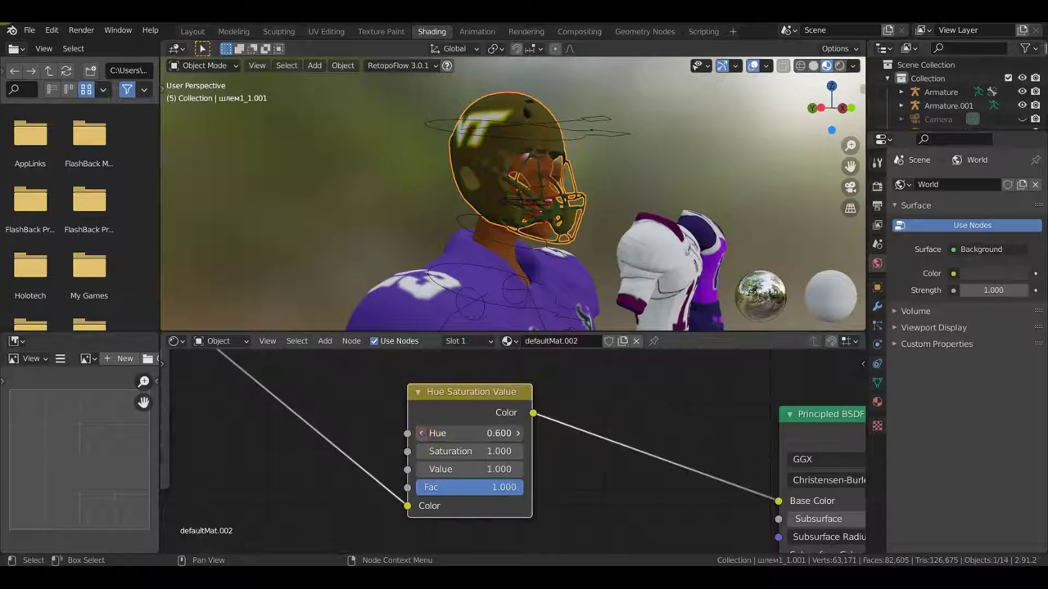
pyautogui.click(517, 433)
pyautogui.click(517, 434)
pyautogui.click(517, 433)
pyautogui.click(517, 434)
# Orbit to a level front view of all players and go back to Layout.
pyautogui.scroll(-4, 551, 251)
pyautogui.scroll(-2, 548, 212)
pyautogui.moveTo(550, 219); pyautogui.dragTo(491, 168, button='middle')
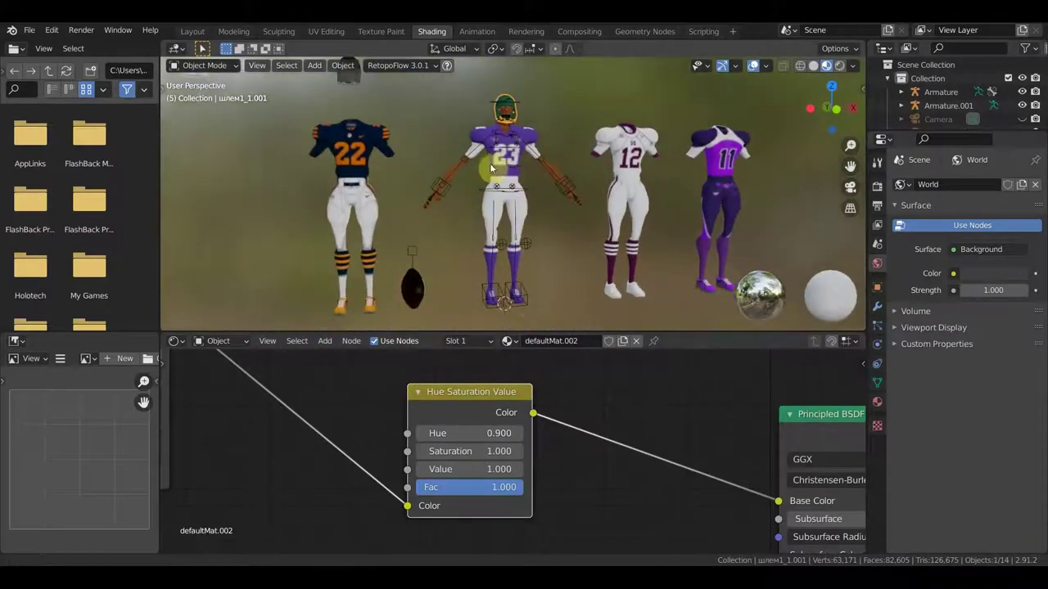
pyautogui.click(191, 31)
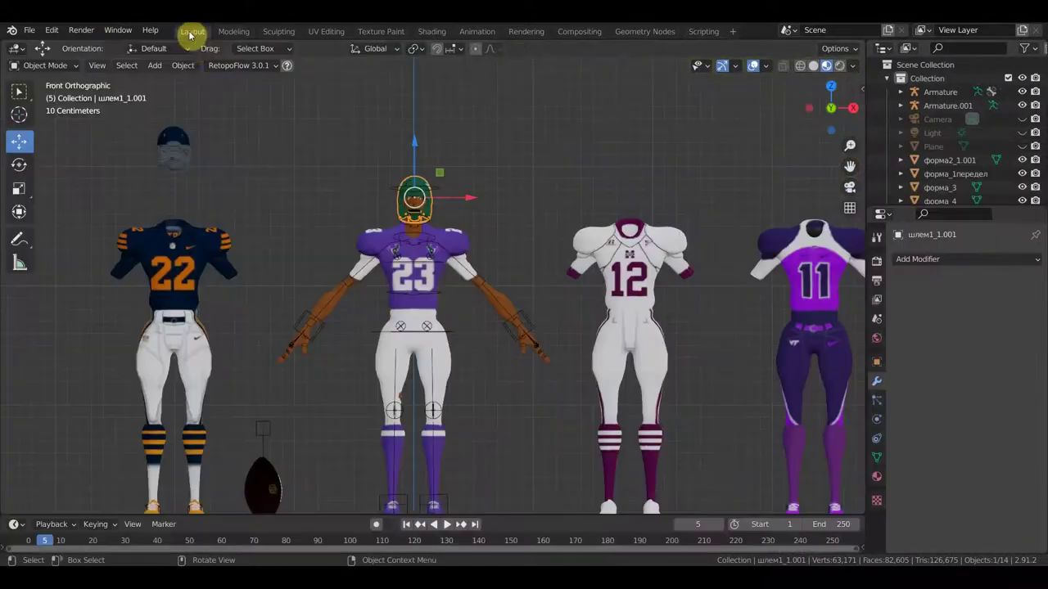
# Switch to the Select Box tool, recentre the lineup, and select the #23 player's armature.
pyautogui.scroll(-3, 413, 217)
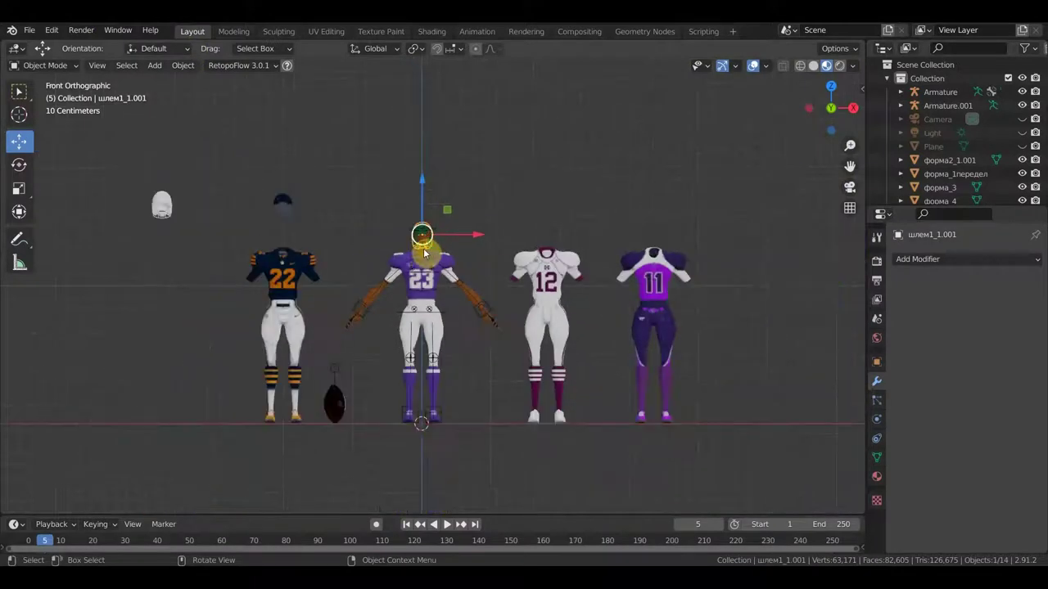
pyautogui.click(19, 91)
pyautogui.keyDown('shift'); pyautogui.moveTo(371, 242); pyautogui.dragTo(335, 212, button='middle'); pyautogui.keyUp('shift')
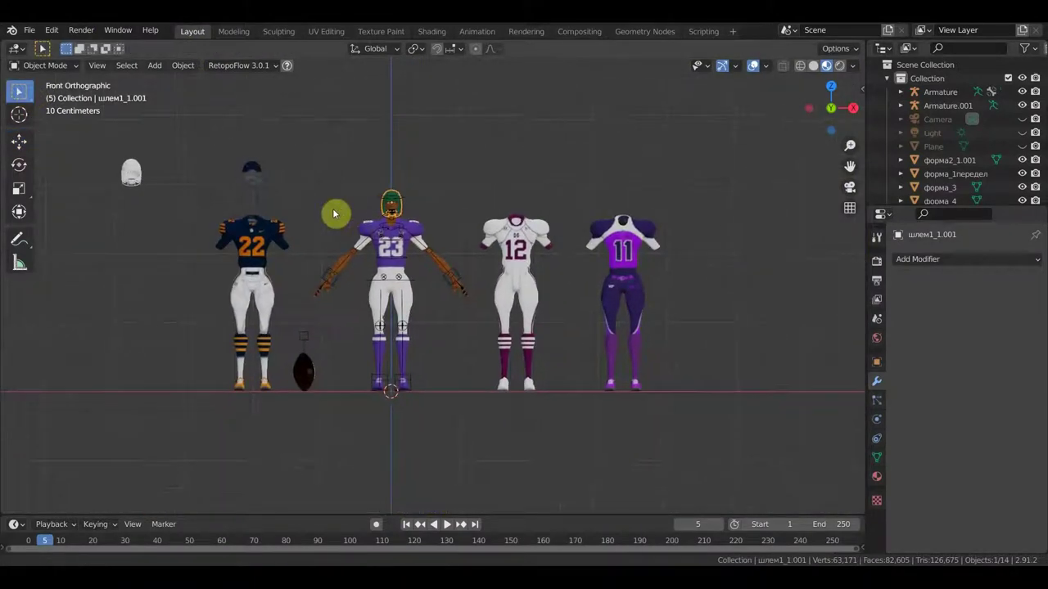
pyautogui.scroll(1, 373, 229)
pyautogui.scroll(1, 374, 229)
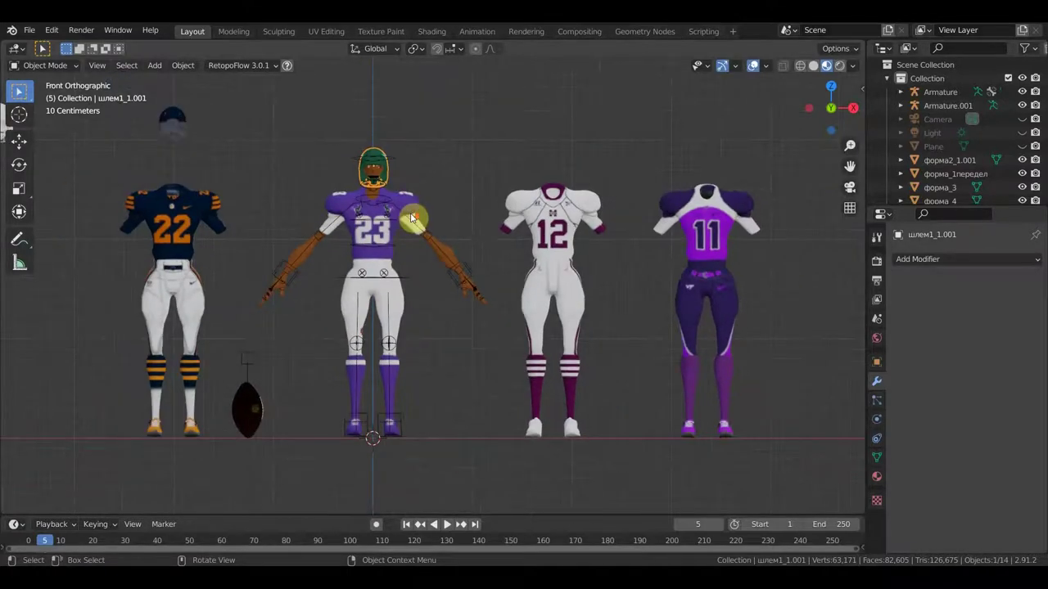
pyautogui.click(427, 235)
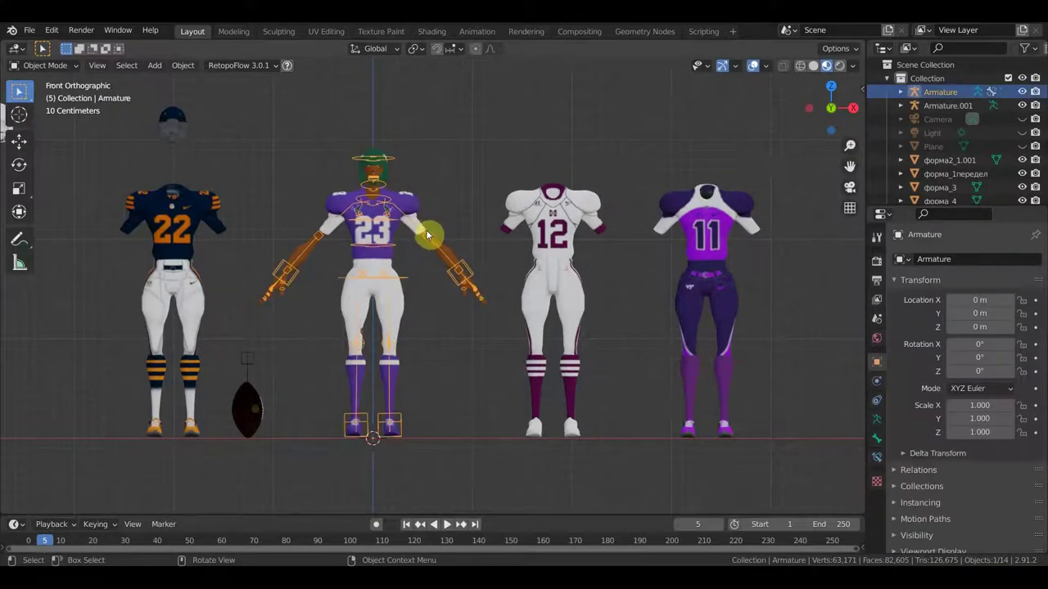
pyautogui.scroll(-1, 530, 307)
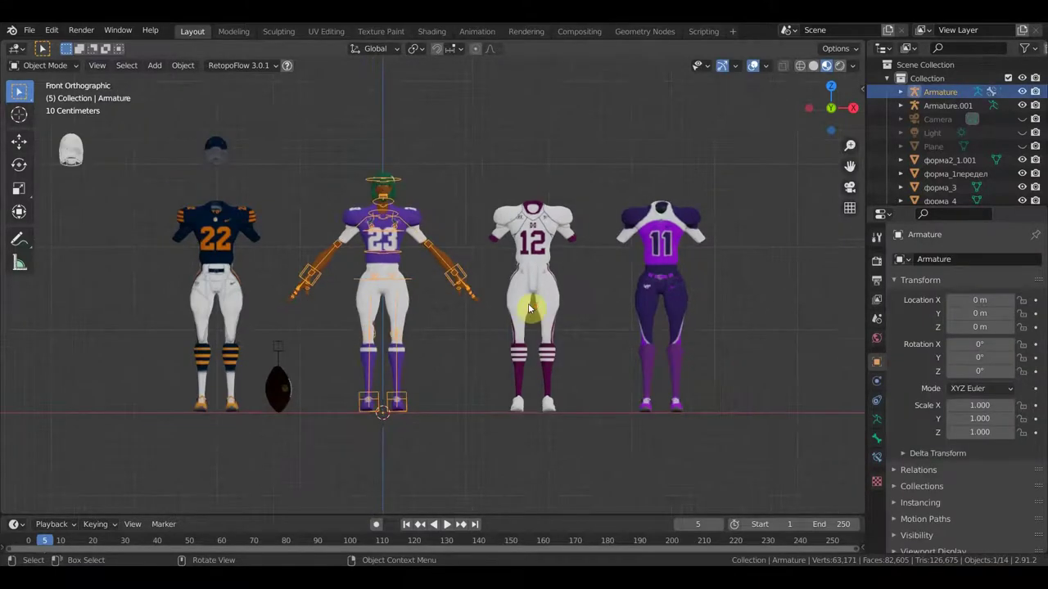
pyautogui.moveTo(528, 308); pyautogui.dragTo(541, 315, button='middle')
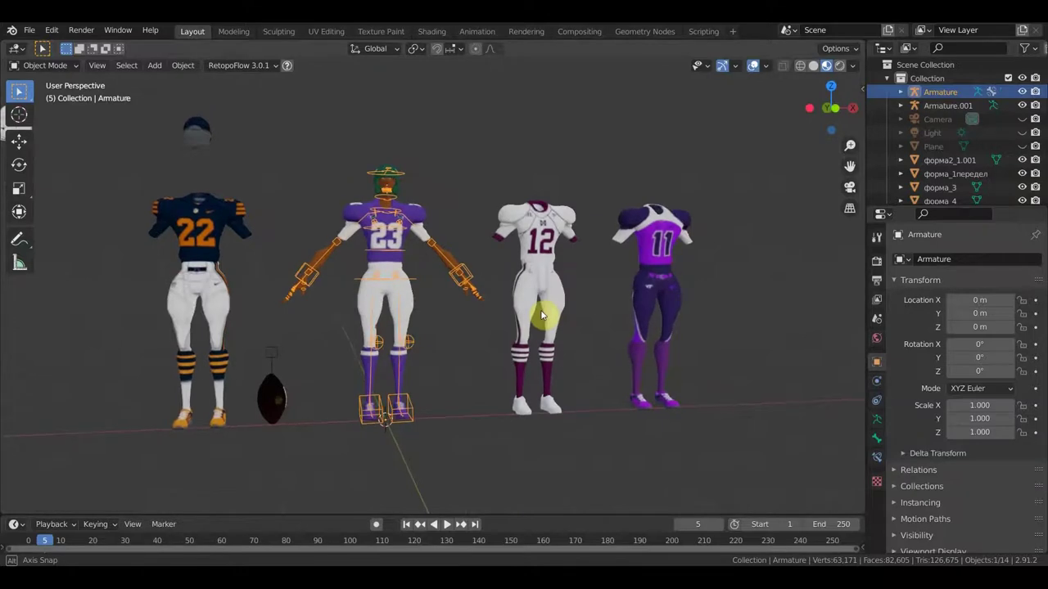
pyautogui.moveTo(541, 315); pyautogui.dragTo(563, 331, button='middle')
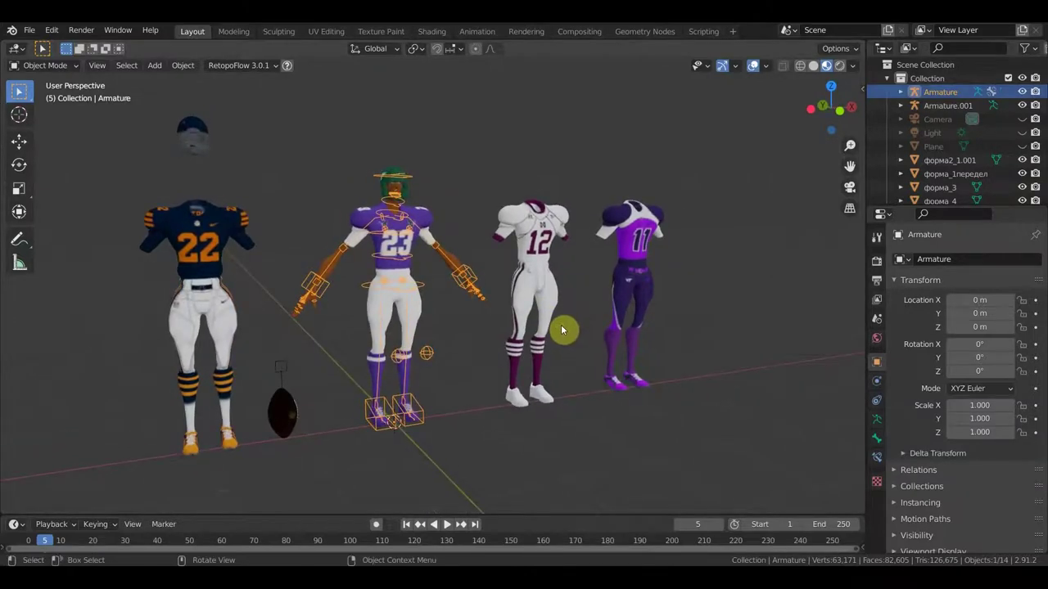
pyautogui.scroll(1, 561, 331)
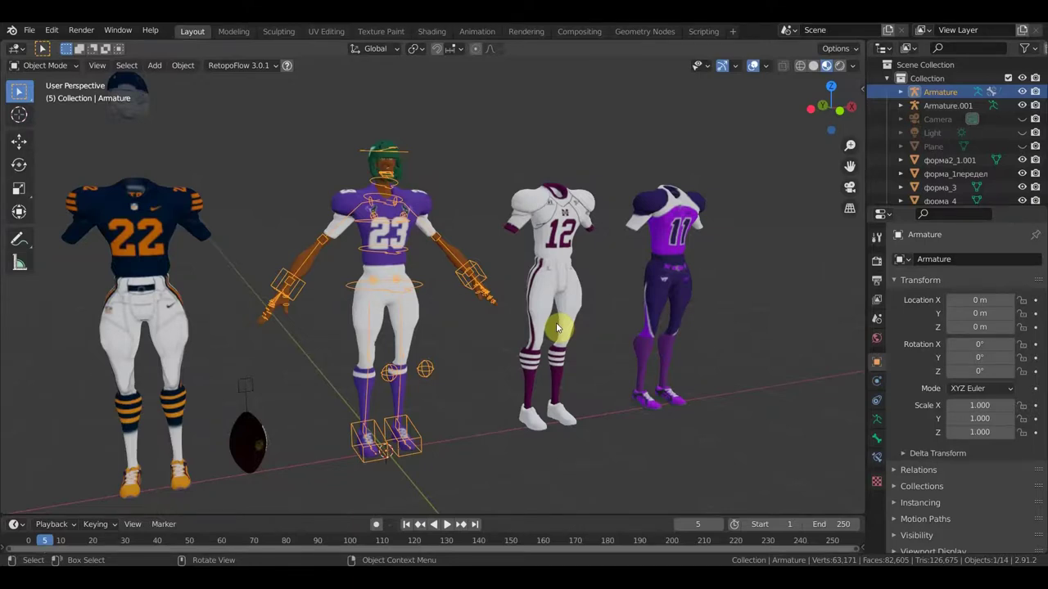
pyautogui.moveTo(613, 344); pyautogui.dragTo(568, 346, button='middle')
pyautogui.press('KP_1')
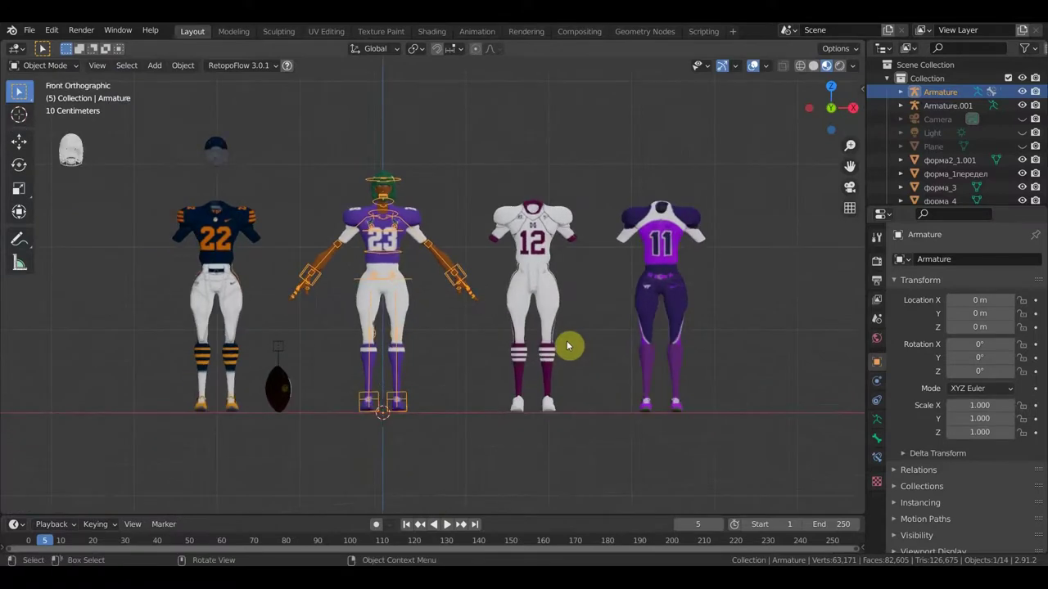